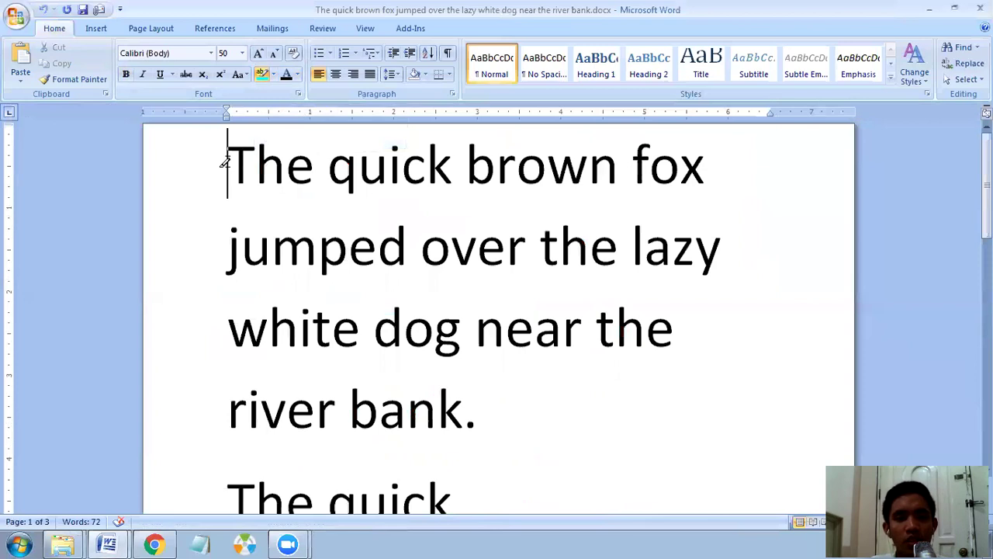
- Highlight the words "The quick", "over", "dog" and "river" in turquoise in the first sentence
drag(226, 162, 412, 167)
drag(421, 245, 528, 246)
scroll(485, 324, down, 2)
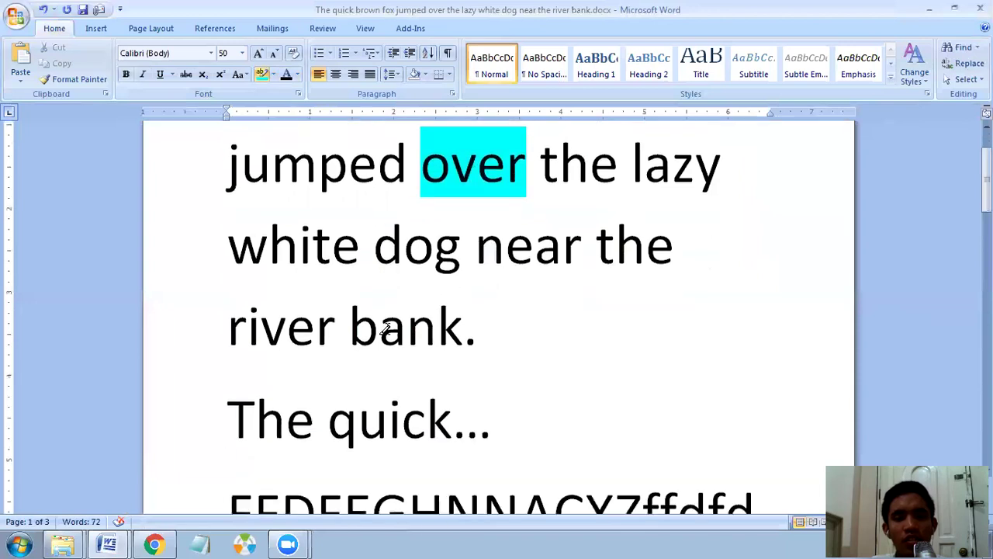
mouse_move(374, 256)
mouse_down()
mouse_move(447, 265)
mouse_move(461, 256)
mouse_up()
drag(226, 332, 337, 347)
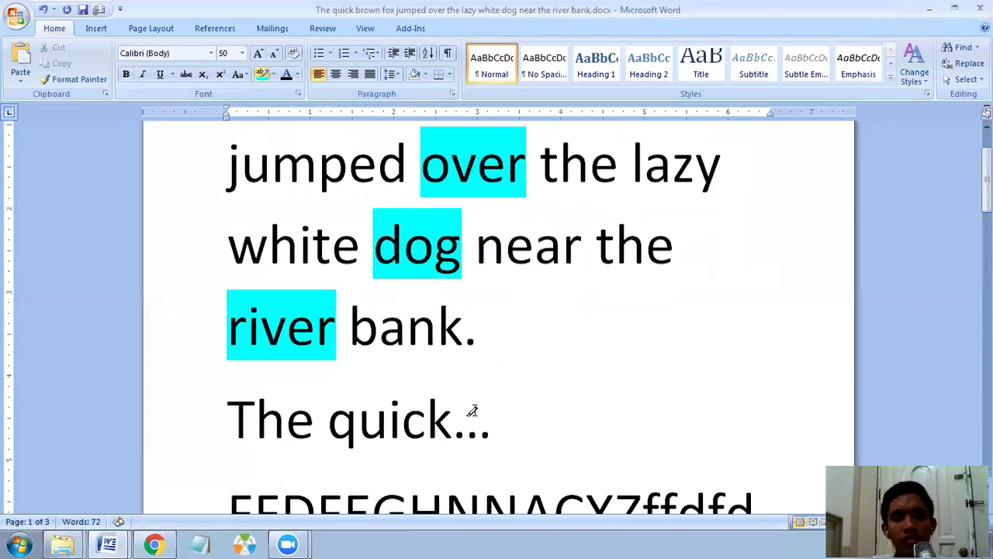
scroll(470, 415, down, 1)
scroll(473, 409, up, 2)
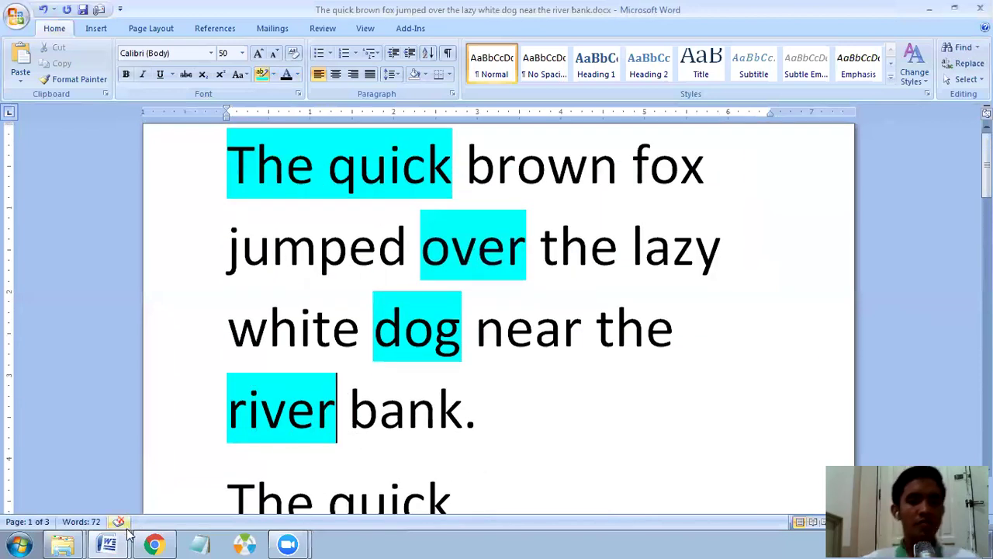
- Switch to basic computer commands.docx and review the topics from Font Highlight to Bold/Italic/Underline
mouse_move(107, 543)
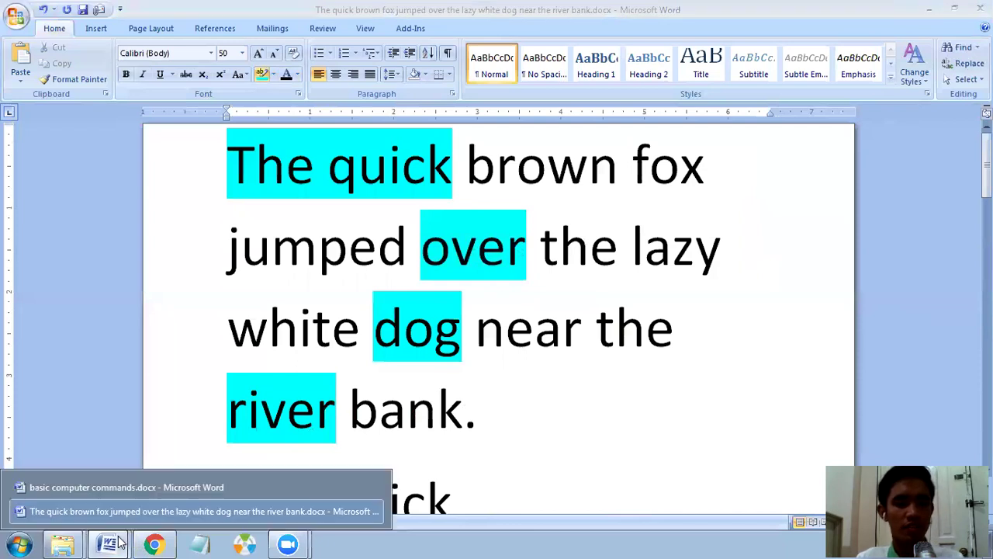
click(138, 487)
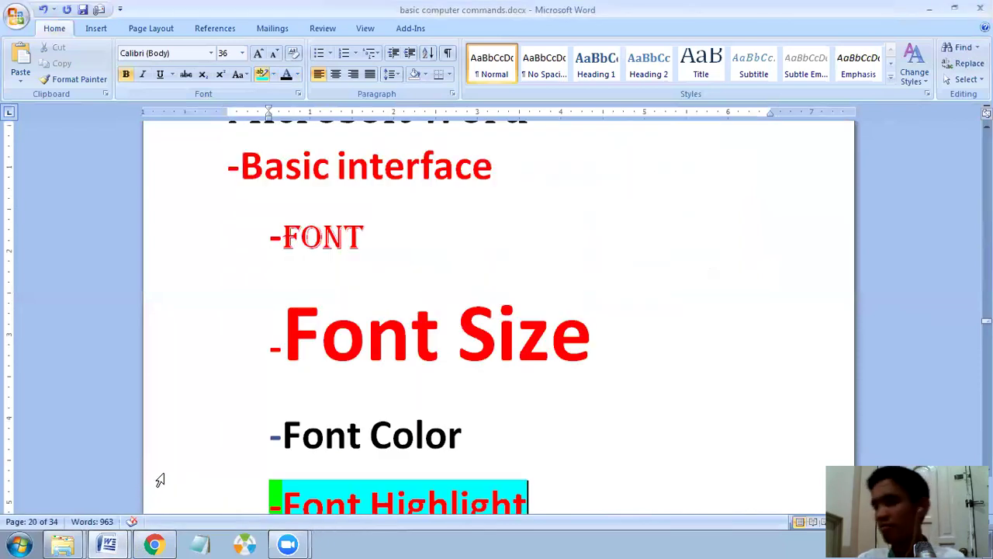
scroll(337, 405, down, 7)
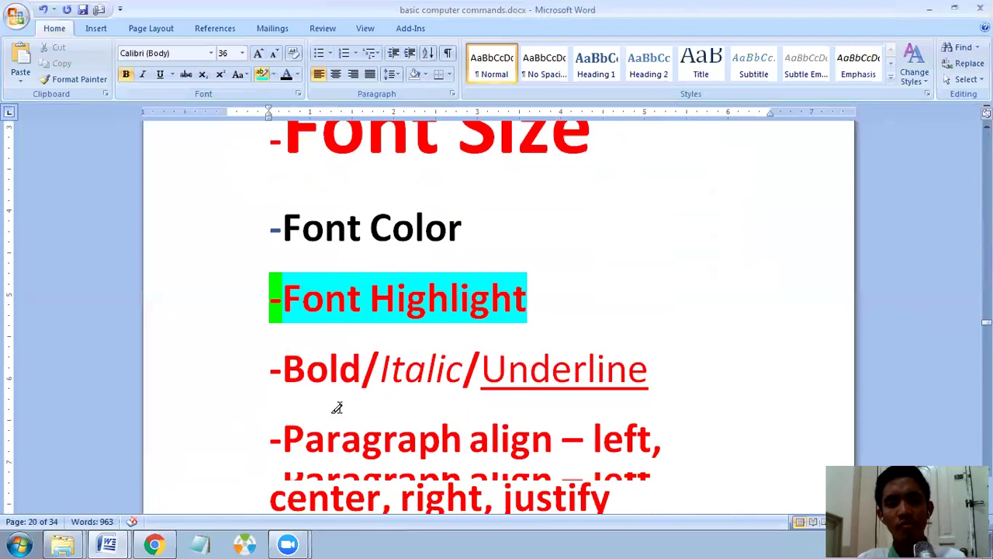
scroll(335, 405, up, 1)
scroll(336, 400, down, 1)
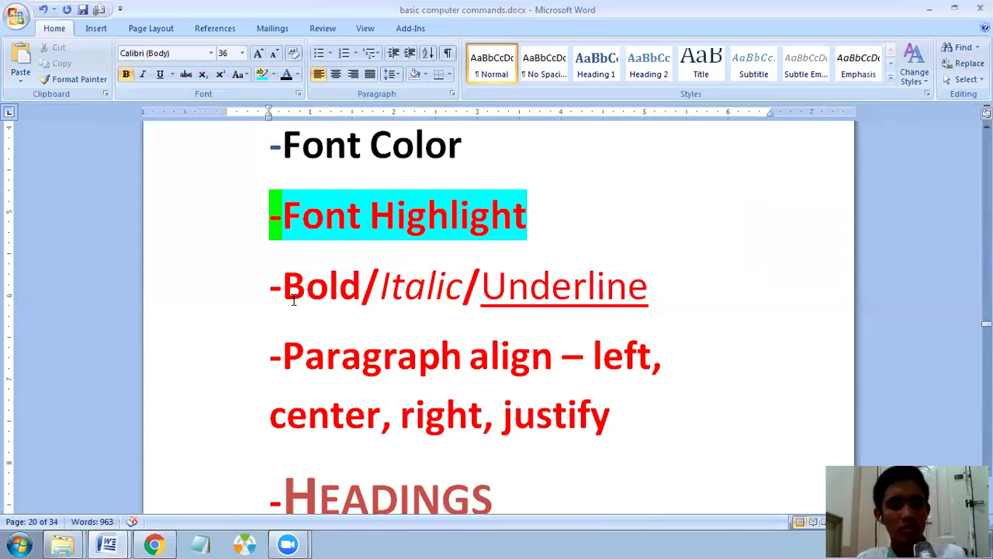
- Return to the quick brown fox document and remove all highlighting from the first sentence
key(alt+Tab)
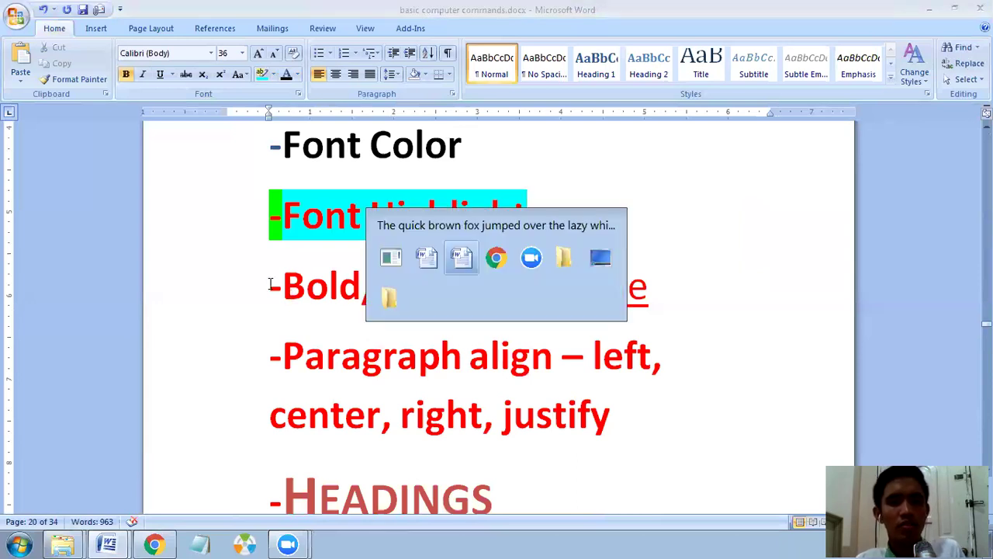
drag(212, 184, 392, 403)
click(273, 74)
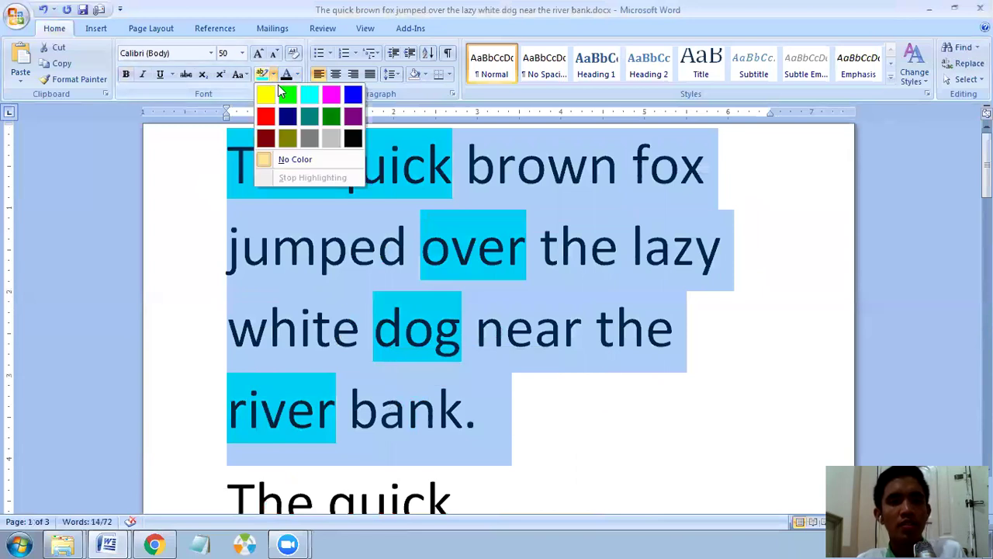
click(294, 159)
click(314, 171)
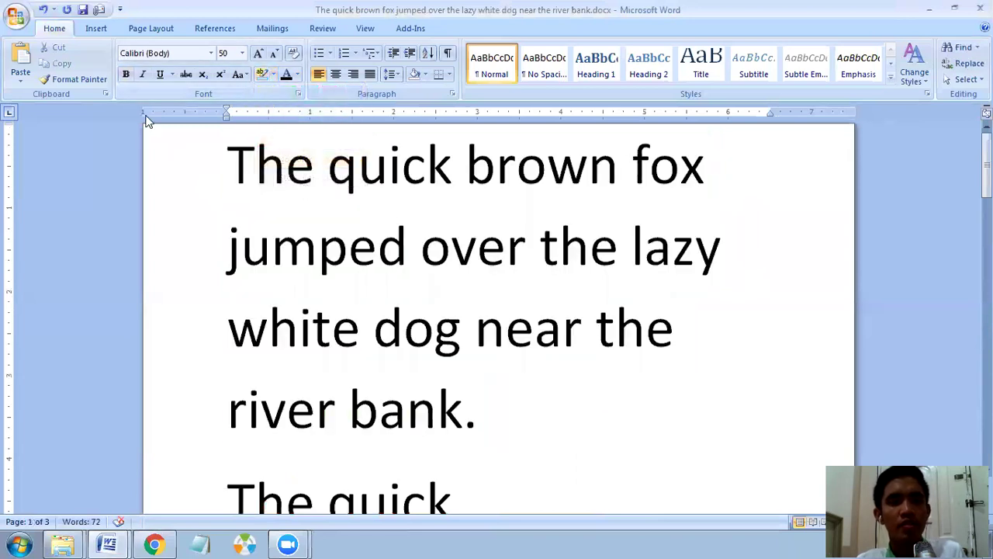
- Make the sentence from "The quick brown fox" to "river bank" bold, italic and underlined
drag(226, 160, 466, 397)
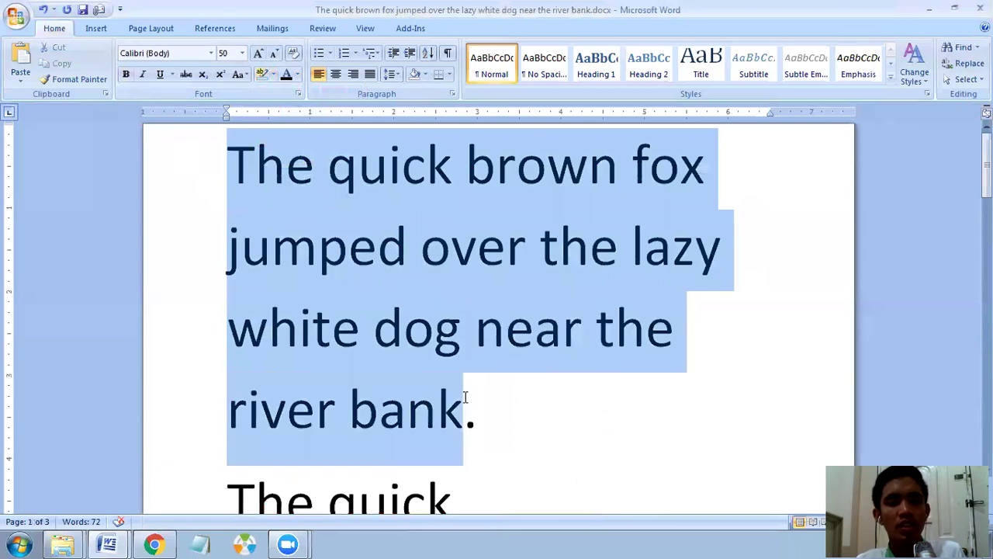
click(125, 74)
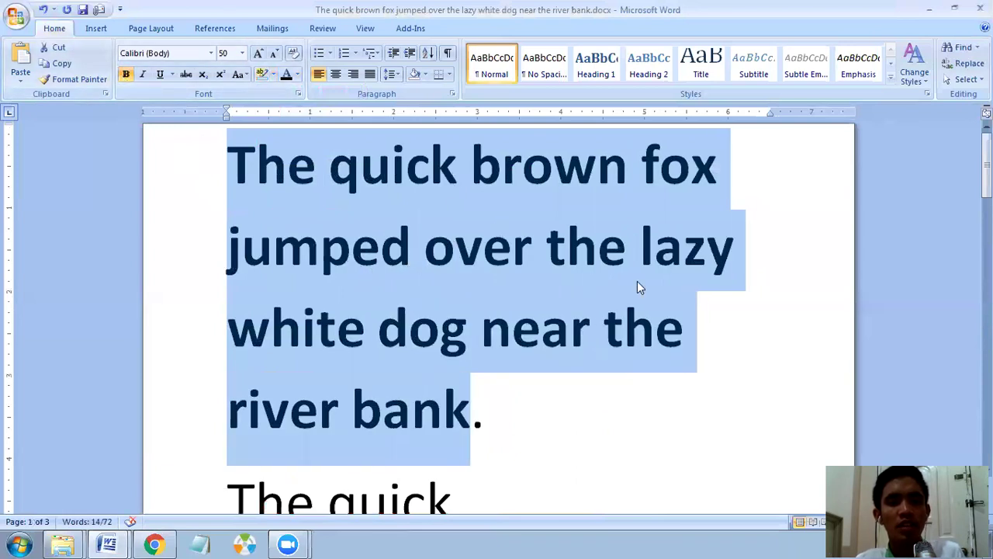
click(142, 75)
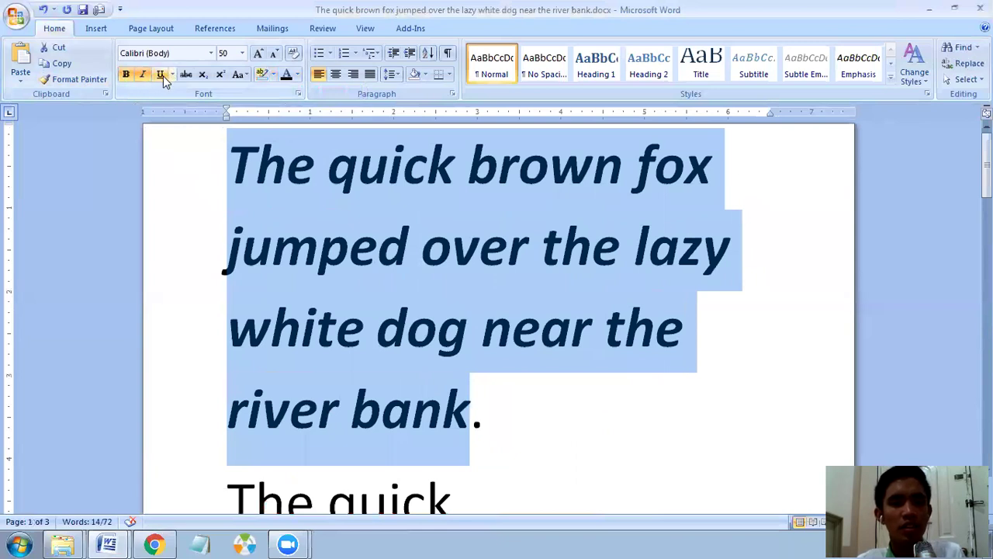
click(161, 75)
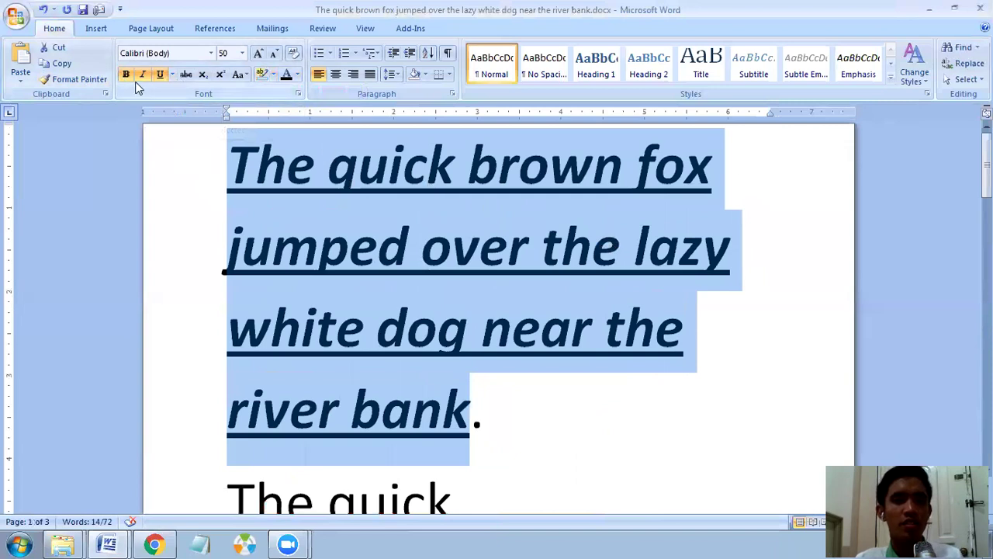
- Remove the underline, italic and bold formatting from the selected sentence
click(161, 75)
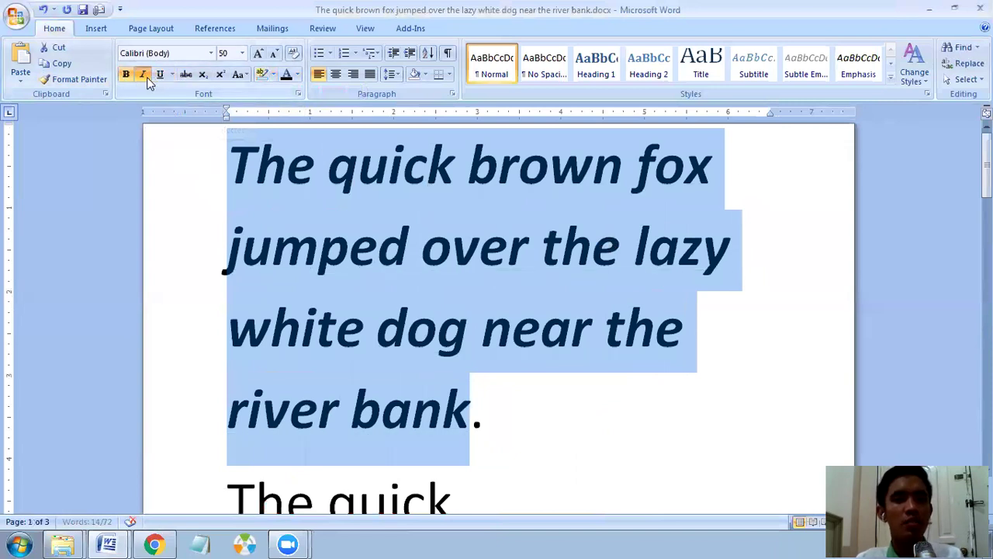
click(145, 76)
click(127, 76)
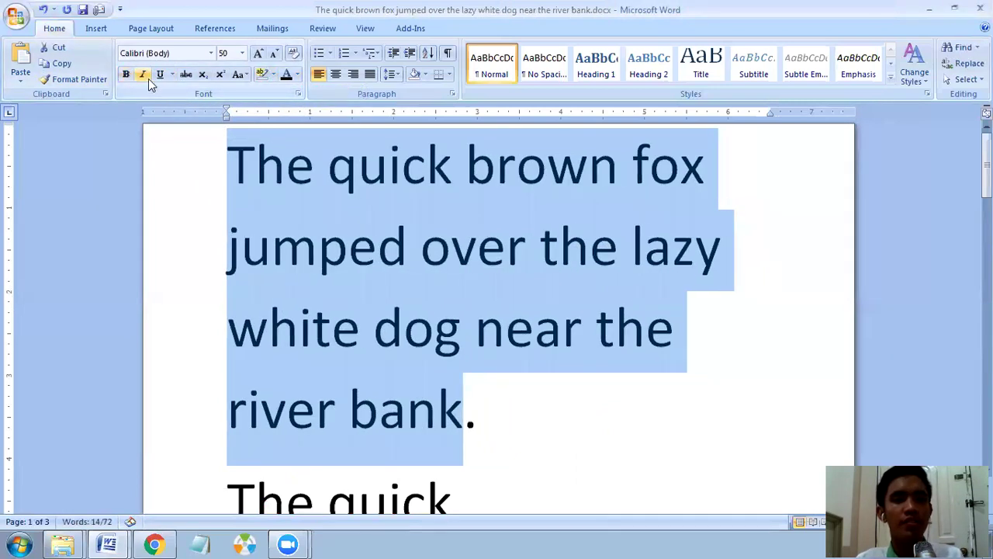
- Switch italic and underline on and off again for the selected sentence, and deselect it
click(144, 77)
click(145, 76)
click(161, 75)
click(161, 75)
click(596, 374)
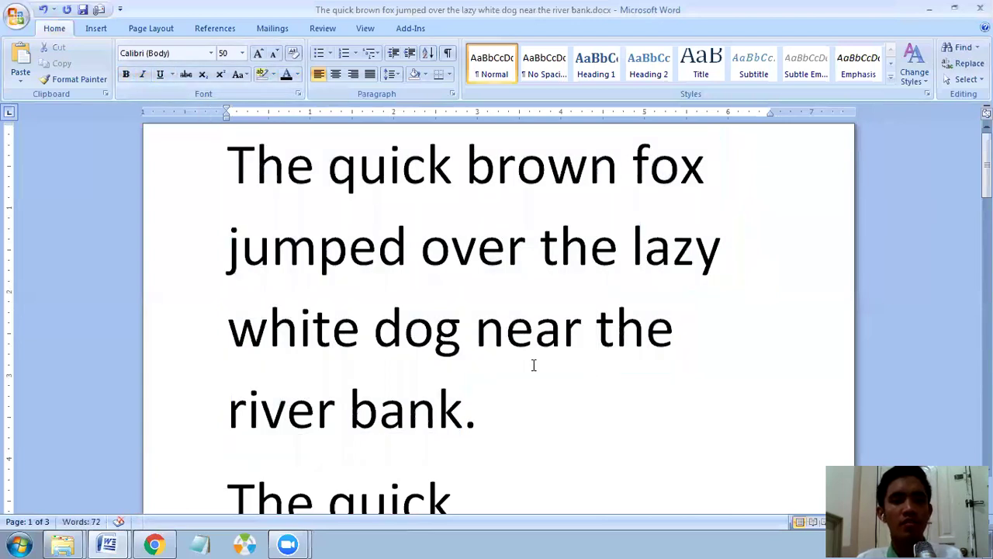
- Switch to basic computer commands.docx and review the paragraph alignment topic below Bold/Italic/Underline
scroll(532, 366, down, 1)
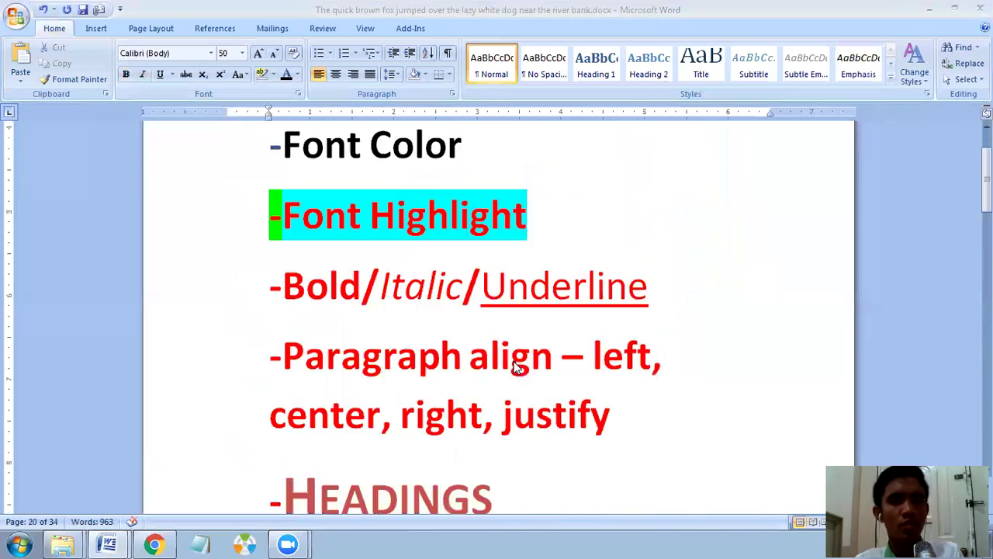
scroll(528, 350, down, 1)
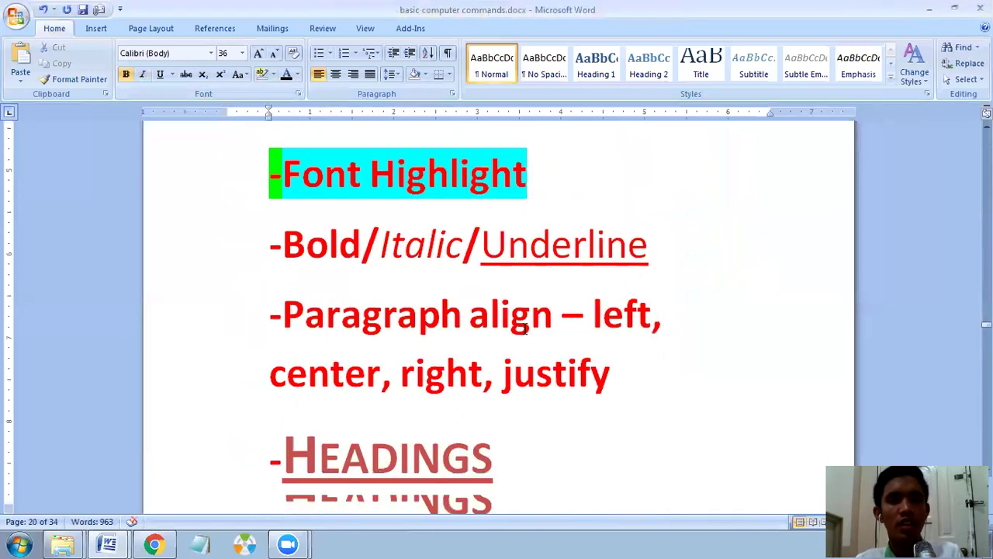
scroll(516, 241, down, 1)
scroll(516, 241, up, 1)
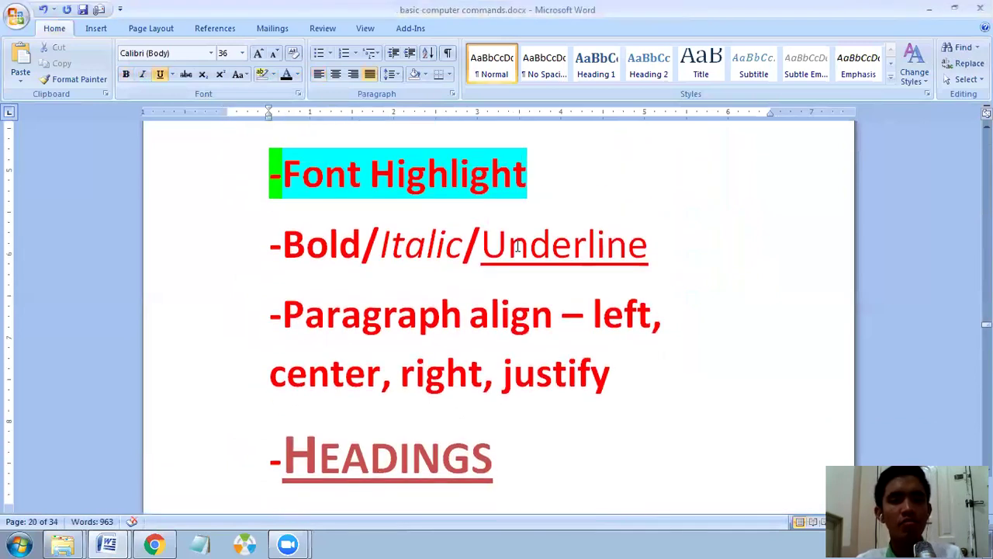
scroll(490, 265, down, 1)
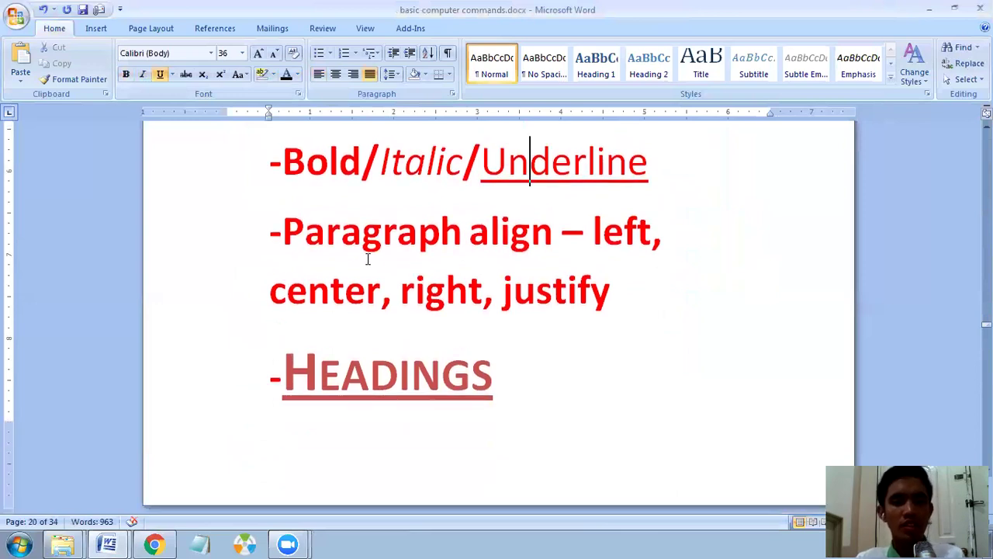
click(363, 233)
key(Left)
key(Left)
double_click(514, 231)
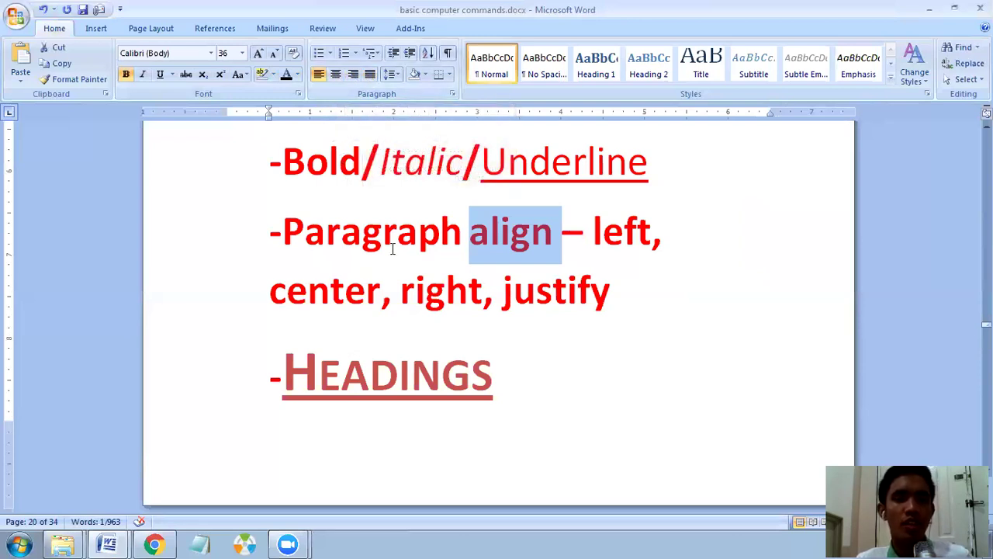
- Return to the quick brown fox document and add an empty line above the mouse paragraph on page 3
mouse_move(107, 545)
click(111, 511)
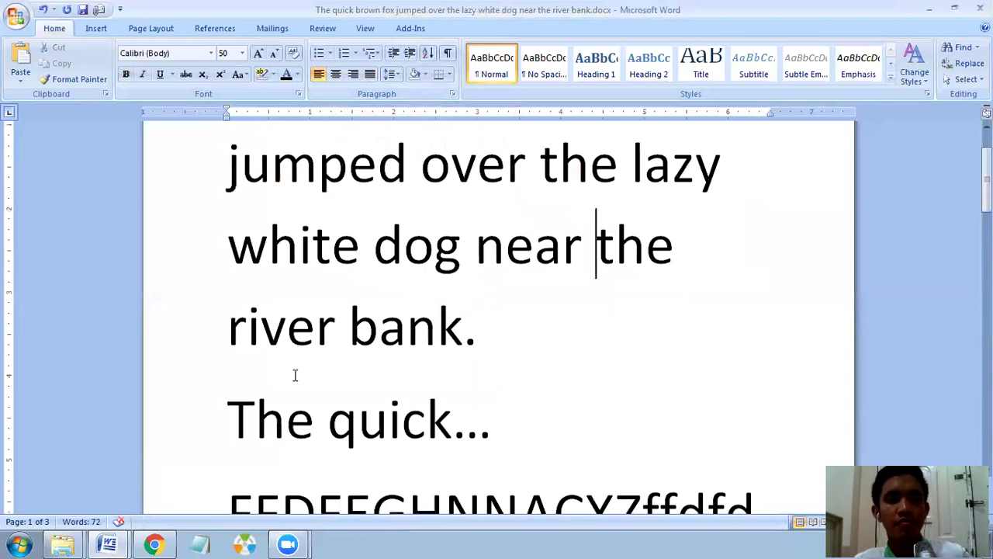
scroll(298, 373, down, 4)
scroll(298, 373, down, 15)
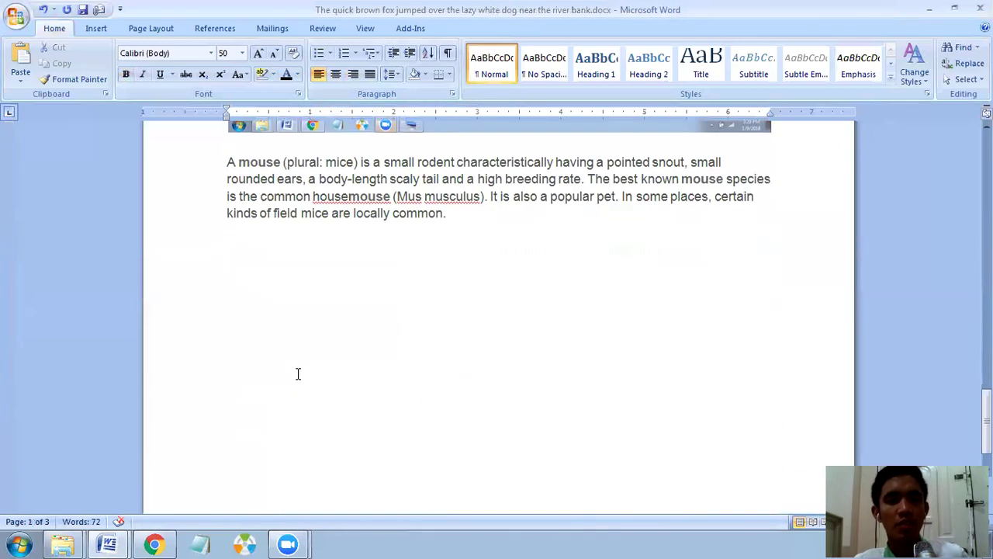
scroll(297, 373, up, 2)
click(222, 284)
key(Return)
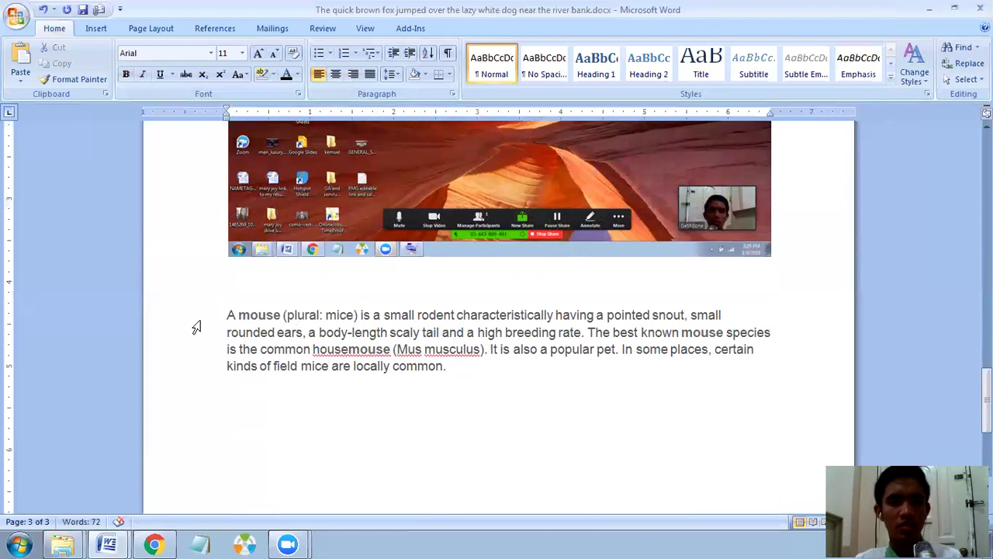
- Set the mouse paragraph's font color to black and add the title "Mouse" in black on the line above it
drag(225, 307, 468, 365)
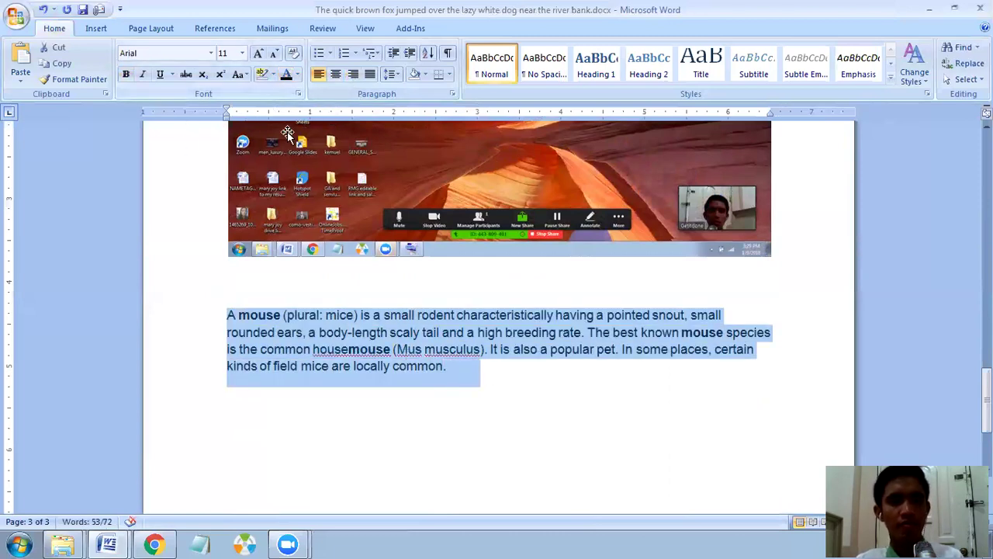
click(278, 284)
text(Mouse)
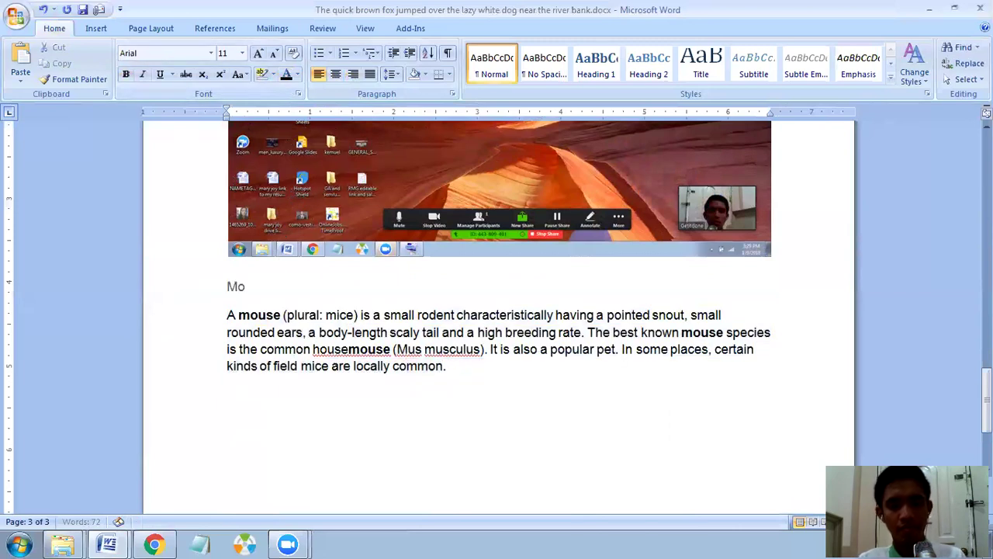
click(216, 286)
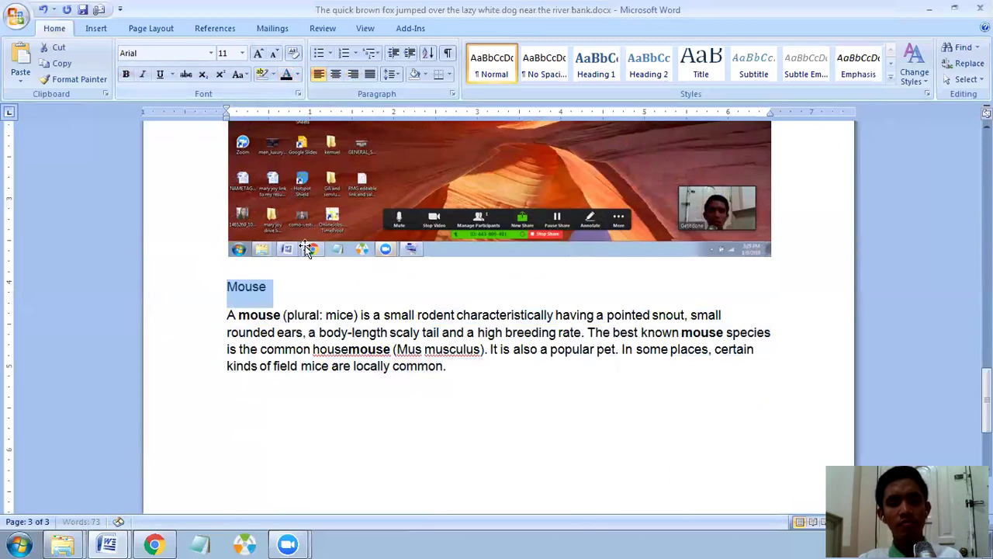
click(320, 333)
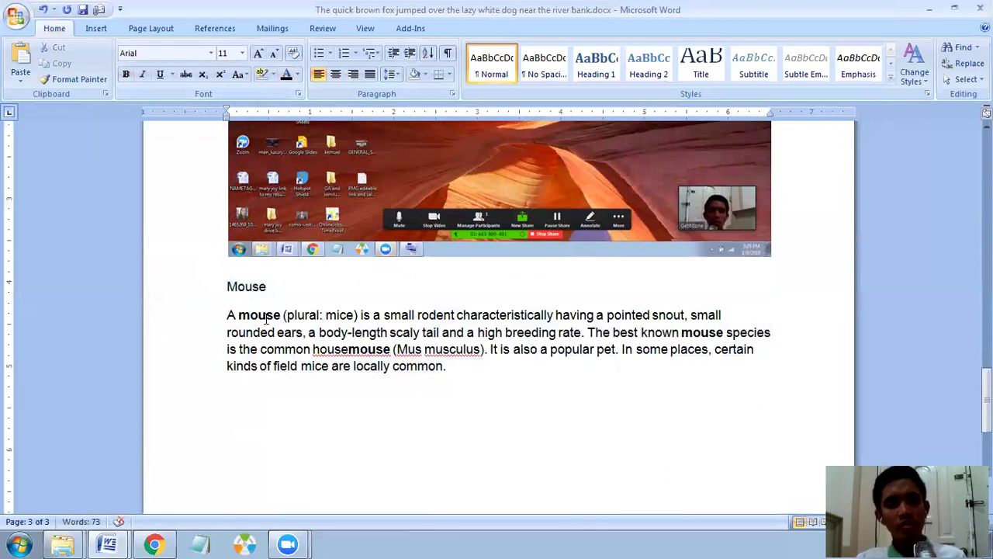
- Select the whole mouse paragraph below the title and align it left
drag(227, 319, 467, 365)
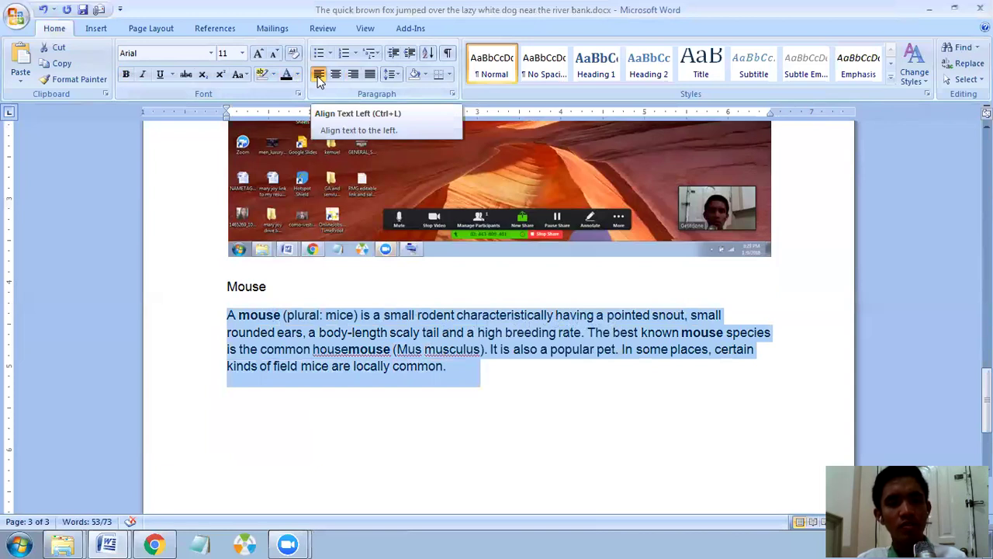
click(318, 73)
click(318, 73)
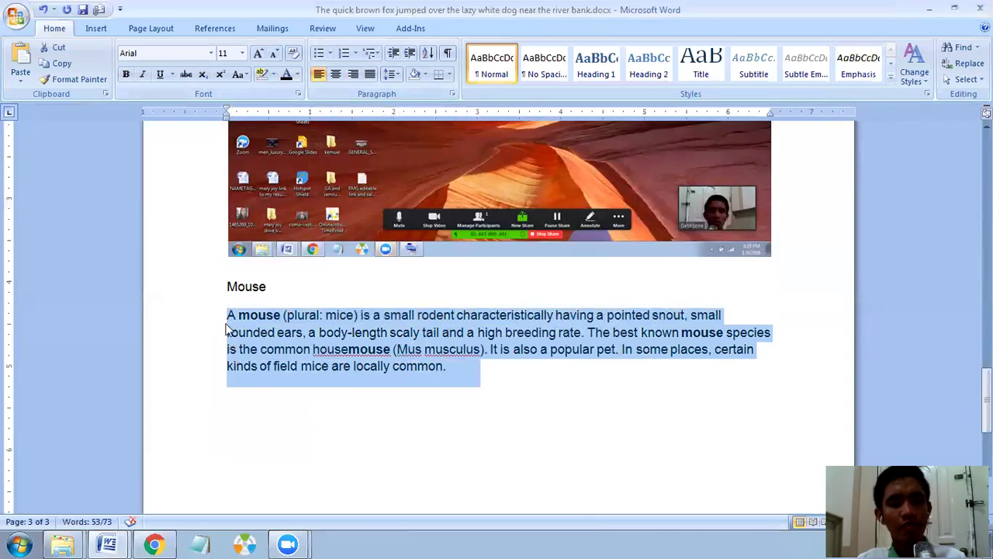
- Align the mouse paragraph to the right and place the cursor at the end of its second line
click(354, 75)
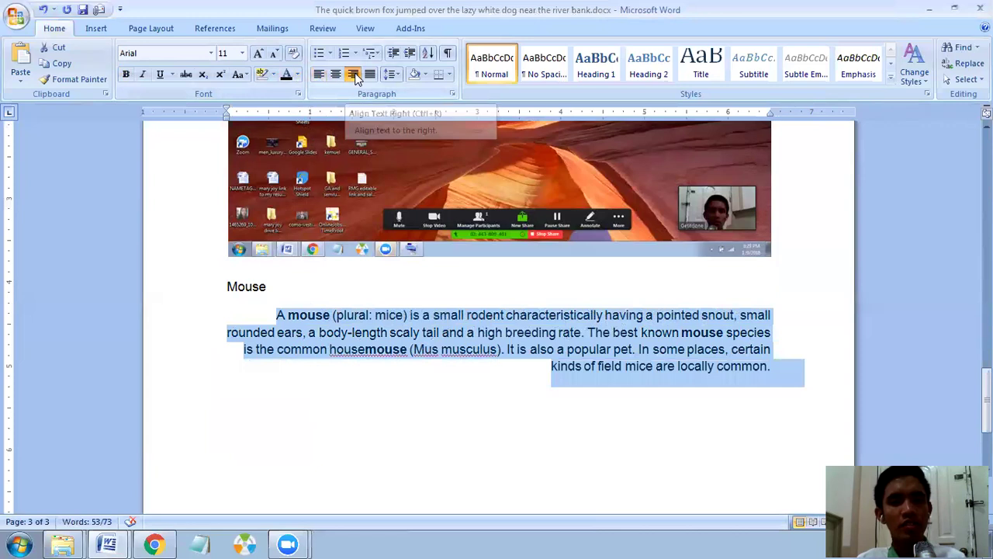
click(719, 384)
mouse_move(779, 321)
mouse_down()
mouse_move(784, 362)
mouse_move(776, 333)
mouse_up()
click(793, 329)
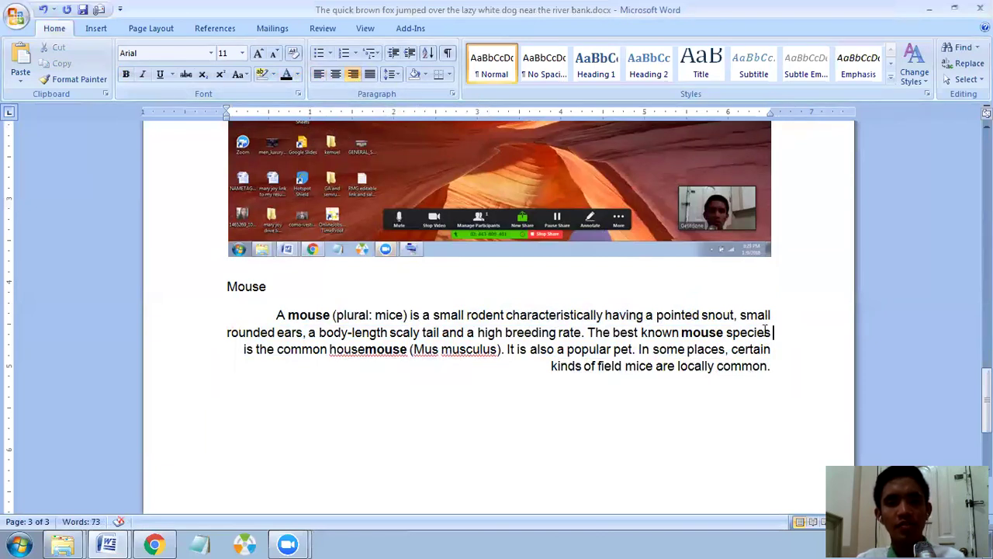
- Justify the mouse paragraph and select its lines along the left edge
click(370, 74)
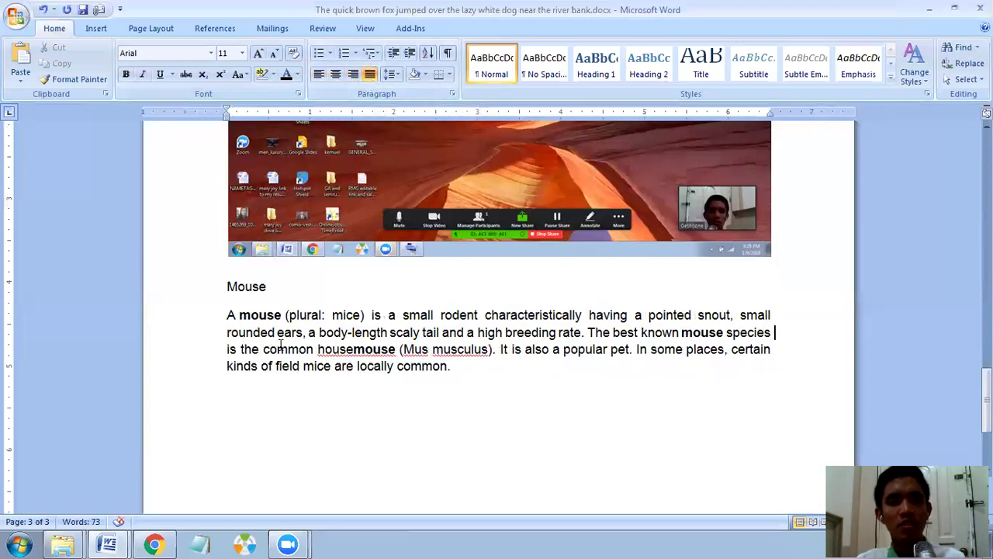
drag(226, 314, 226, 378)
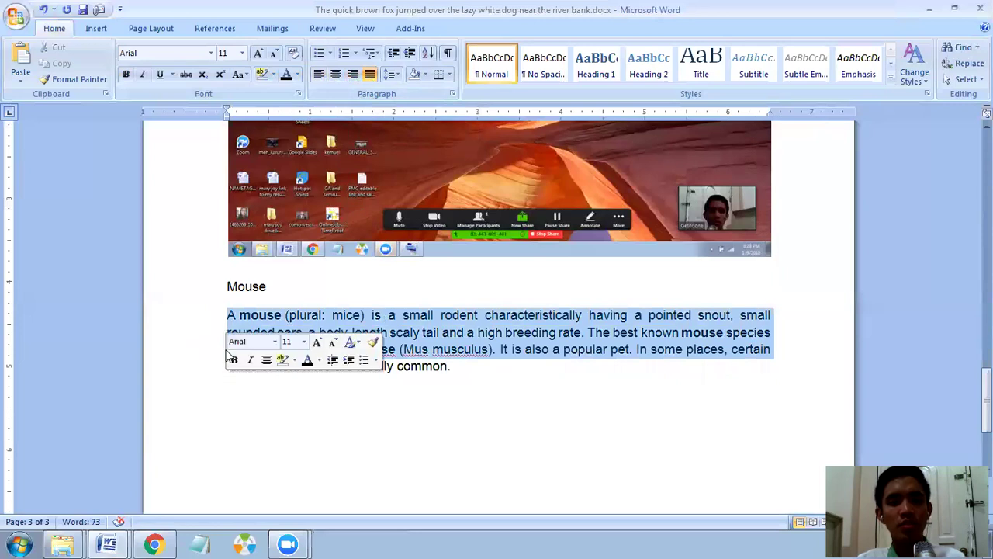
- Select the whole mouse paragraph below the title and center it
click(191, 319)
drag(793, 301, 792, 371)
click(775, 298)
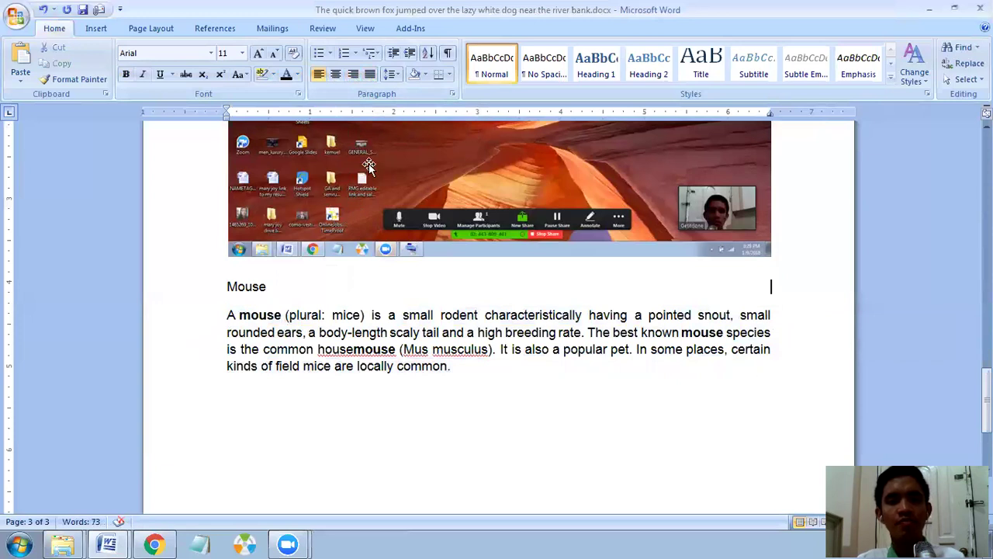
drag(219, 300, 323, 332)
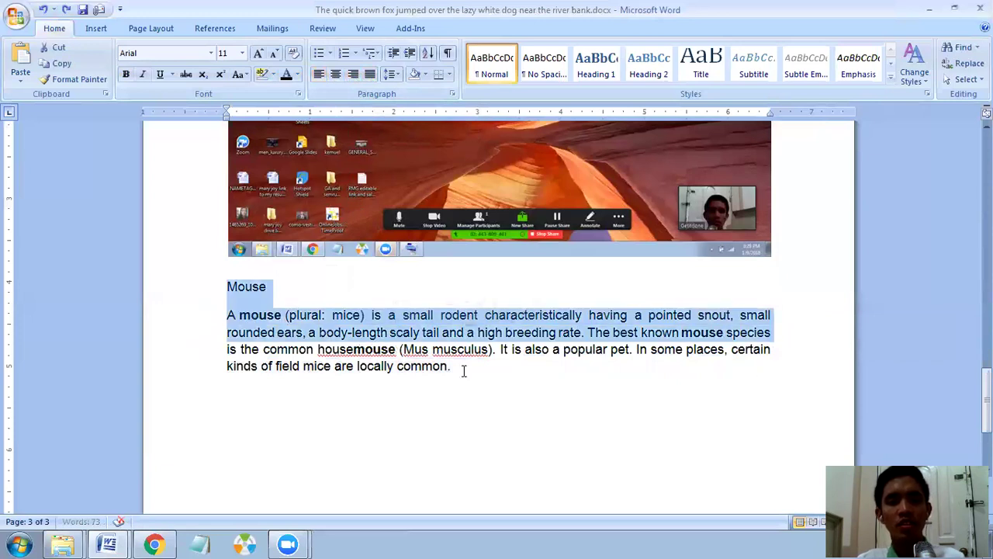
click(464, 368)
click(213, 323)
drag(213, 323, 471, 370)
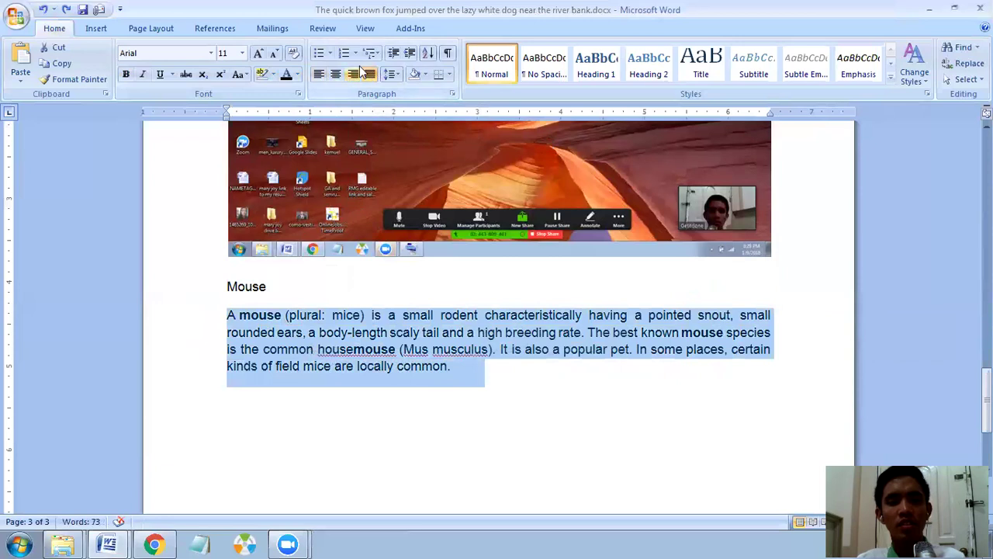
click(334, 74)
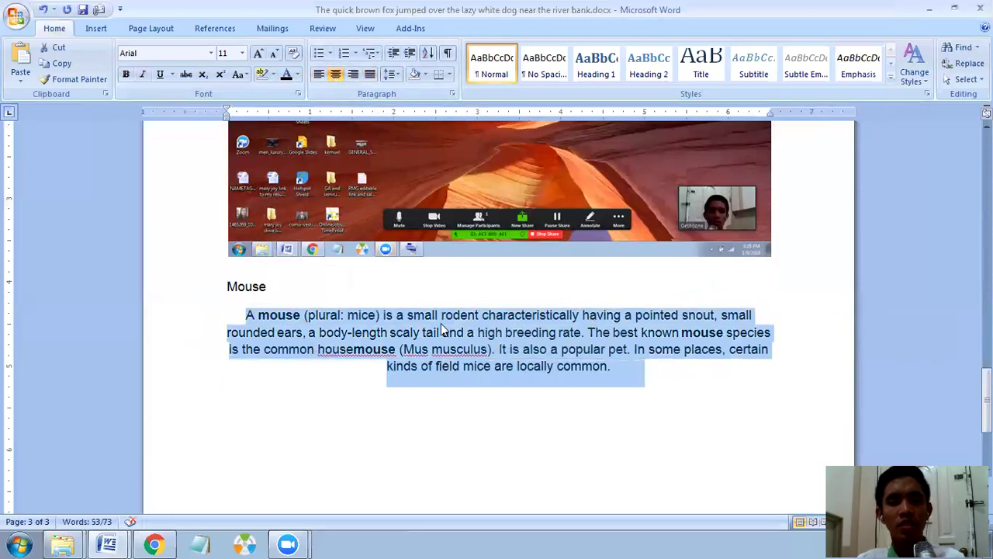
- Center the "Mouse" title and its paragraph together, and finish by aligning both left
click(210, 289)
click(194, 300)
drag(194, 295, 703, 404)
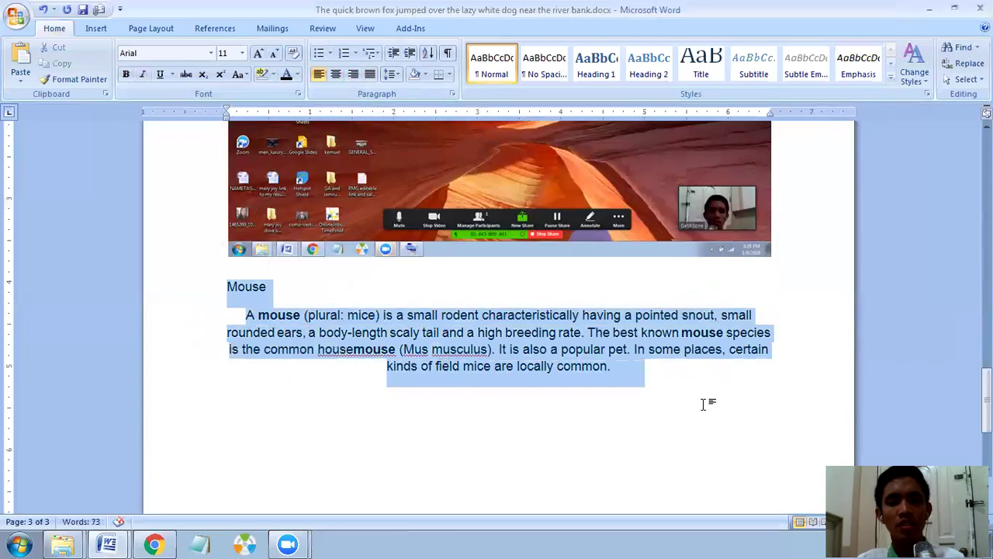
click(336, 74)
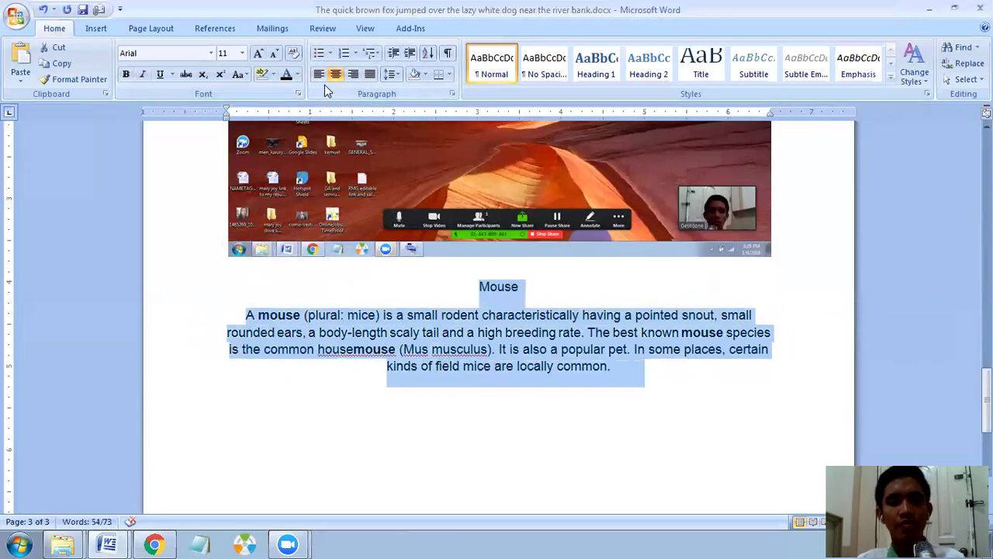
click(319, 76)
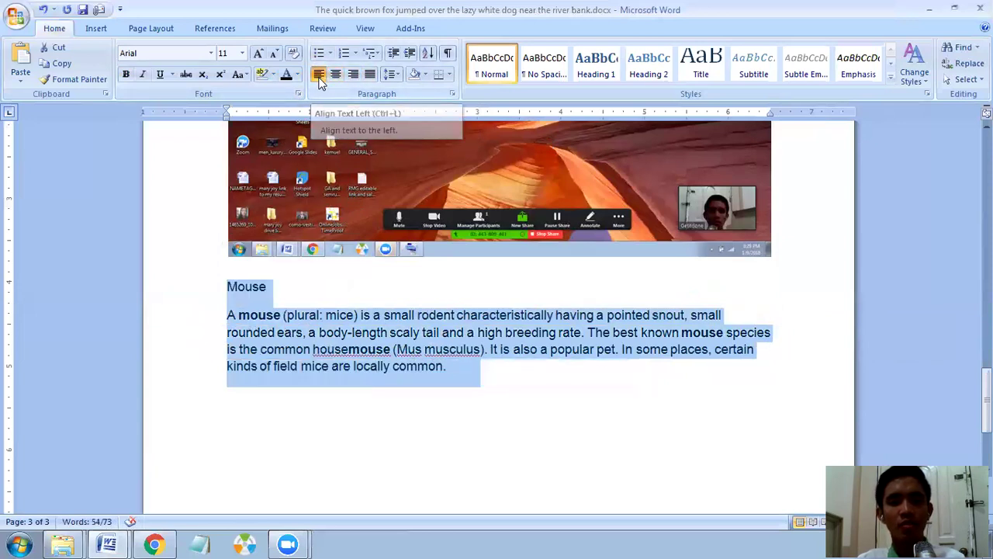
click(301, 334)
- Select only the "Mouse" title, try right alignment on it, and leave it centered
click(193, 291)
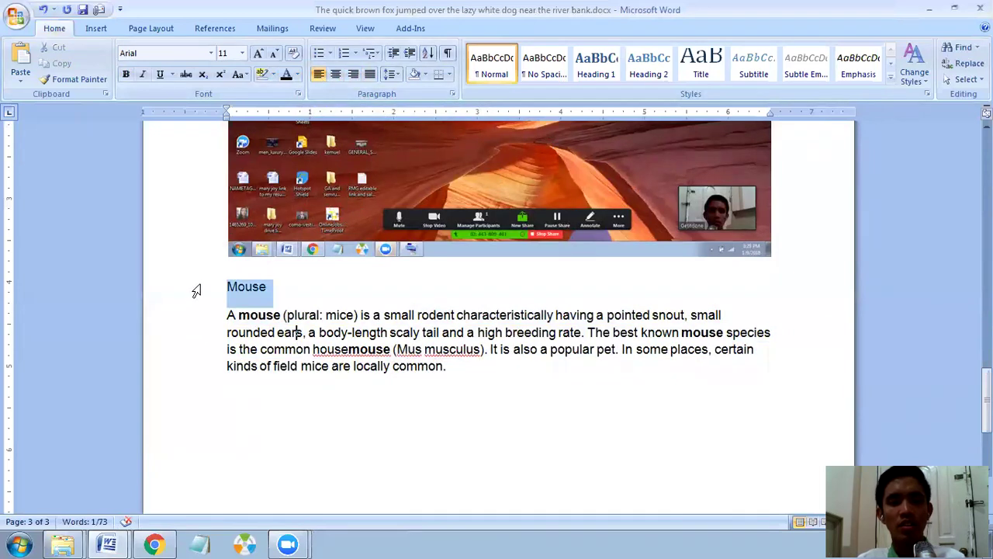
double_click(337, 71)
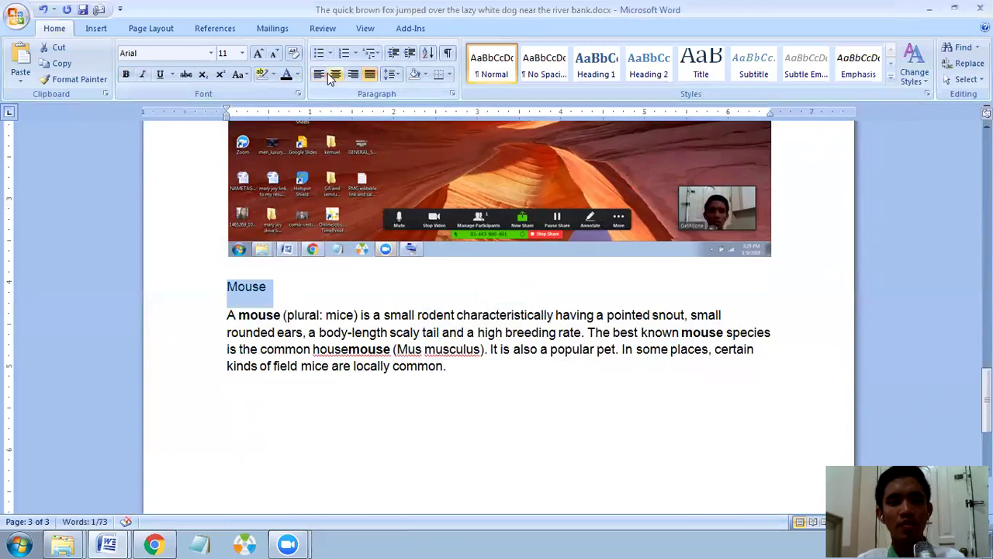
click(335, 74)
click(353, 75)
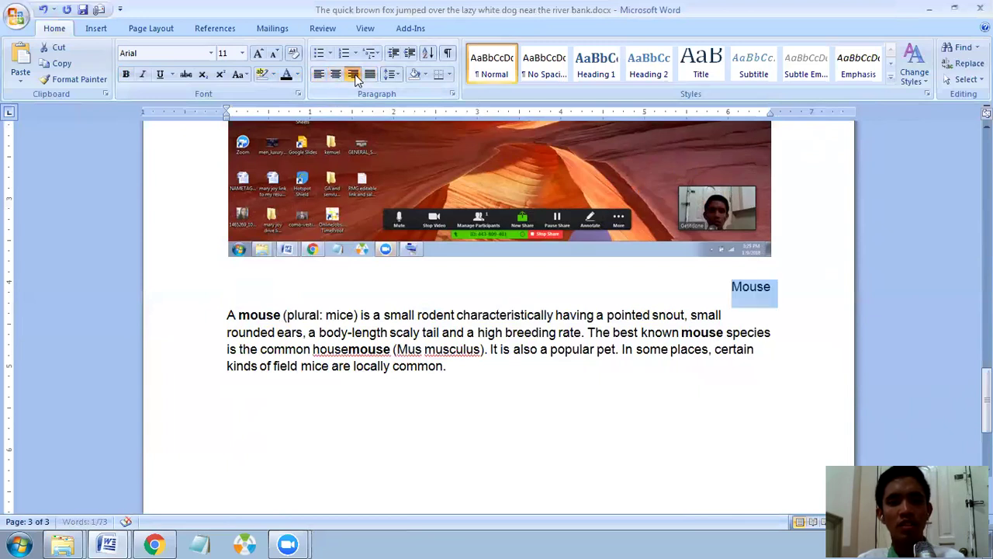
click(336, 74)
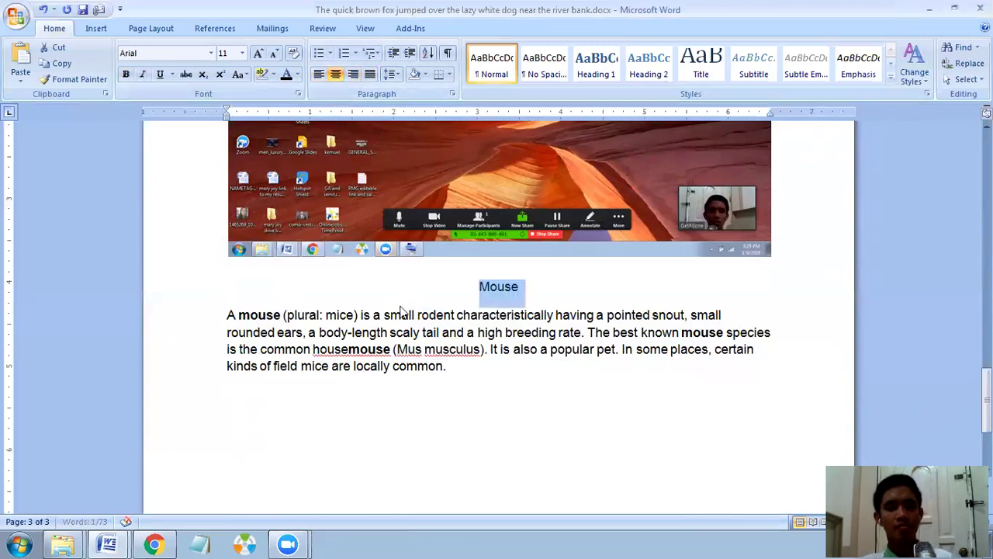
- Switch to basic computer commands.docx and select the word "Headings" below the paragraph align item
mouse_move(107, 543)
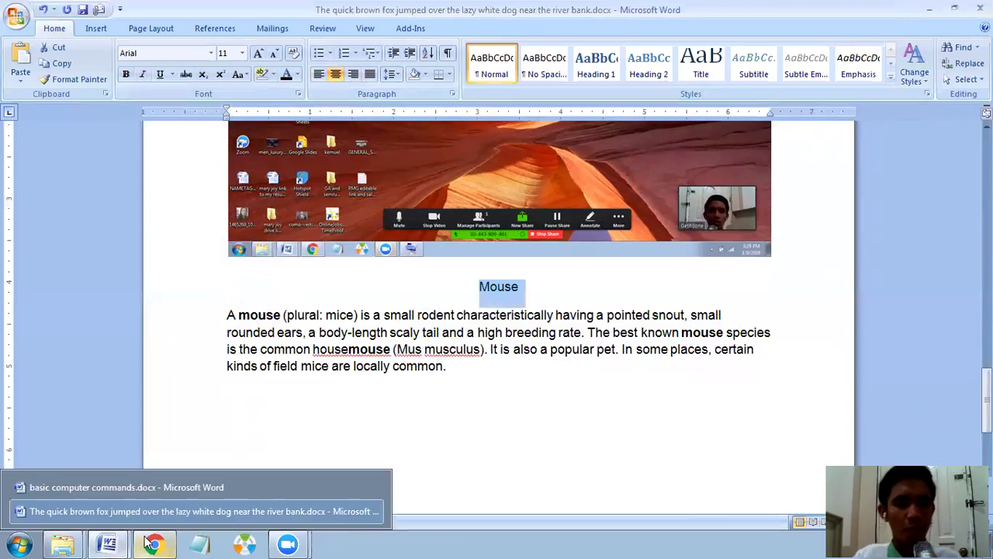
click(149, 543)
click(123, 487)
scroll(445, 341, down, 8)
scroll(444, 349, up, 5)
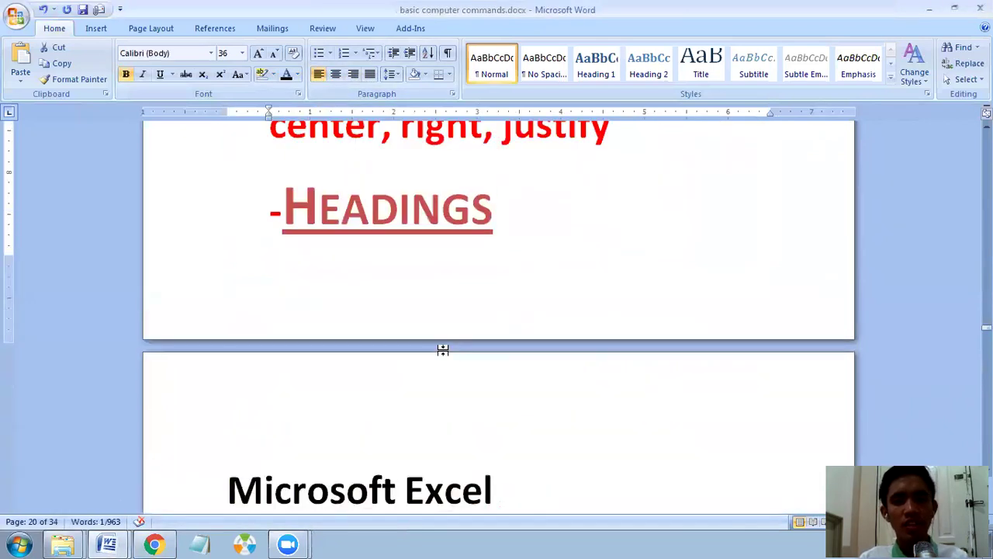
drag(534, 314, 286, 294)
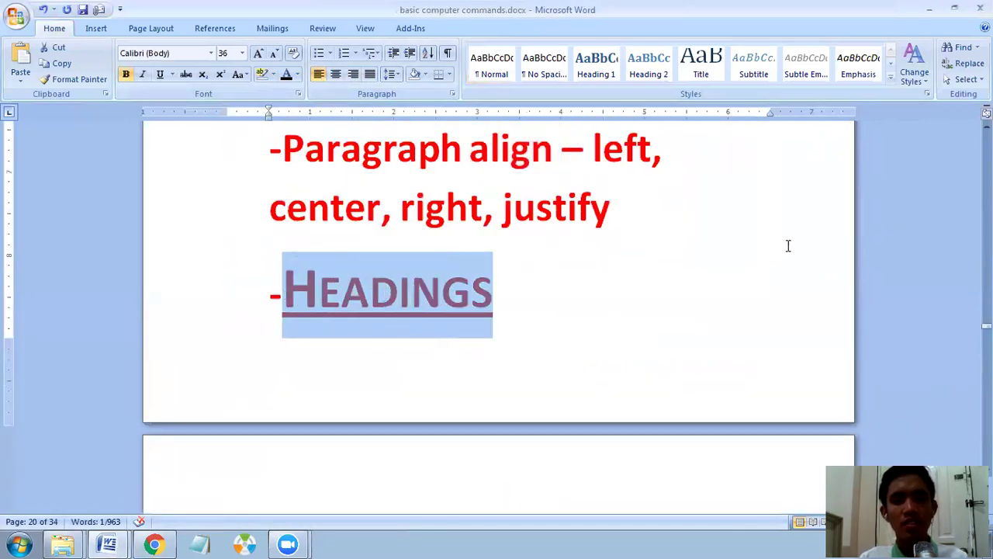
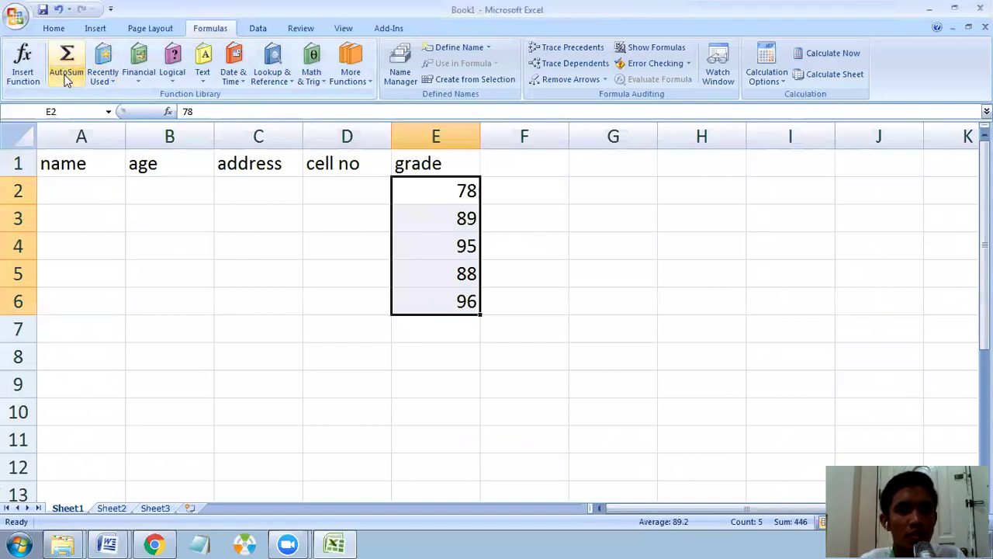
- Total the grades in E2:E6 with AutoSum and select the total cell E7
click(66, 69)
click(81, 96)
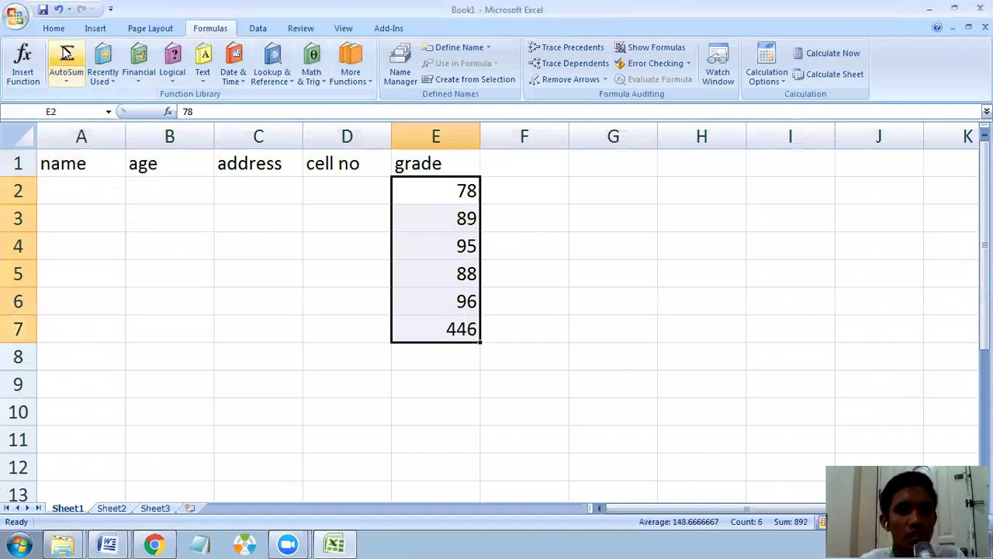
click(428, 336)
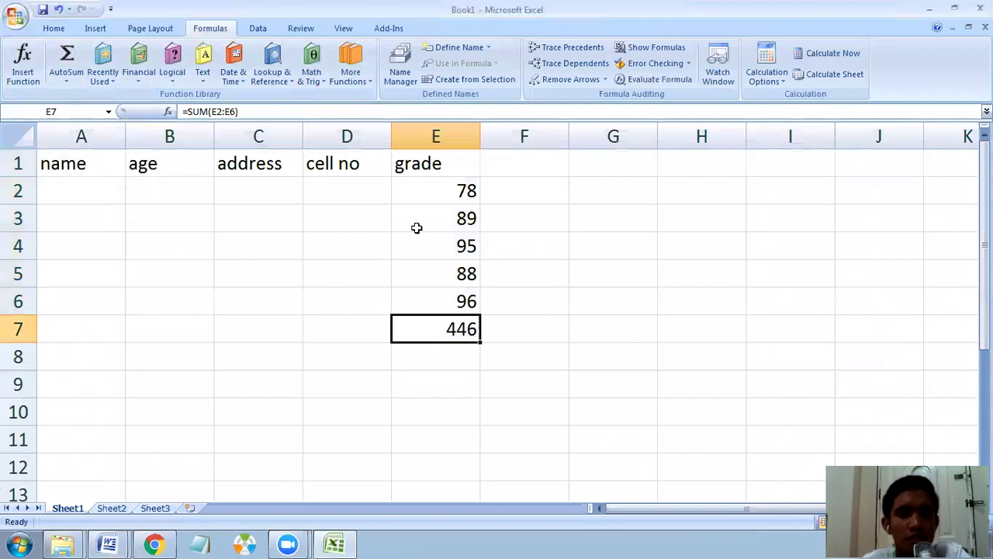
- Change the first grade in E2 to 88 and select the total in E7
click(430, 188)
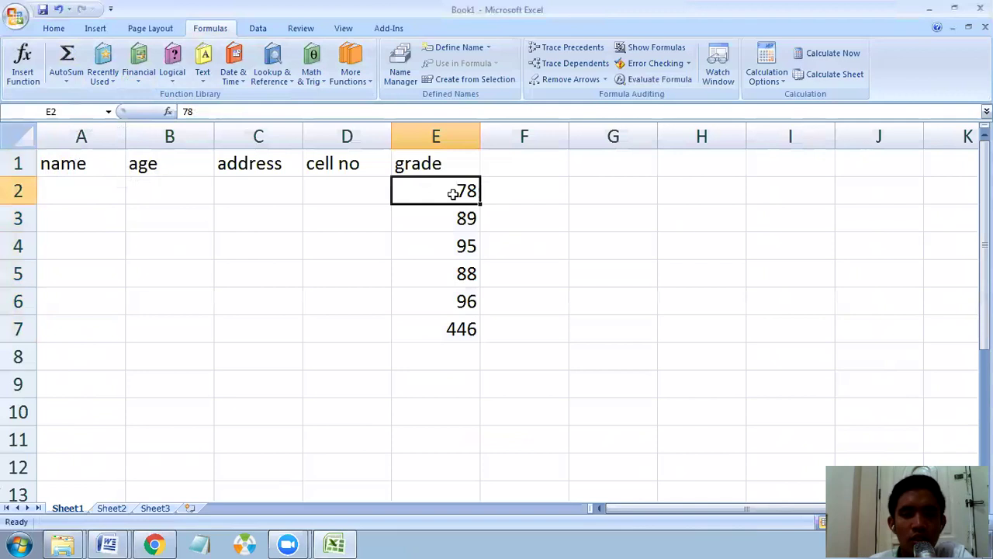
text(88)
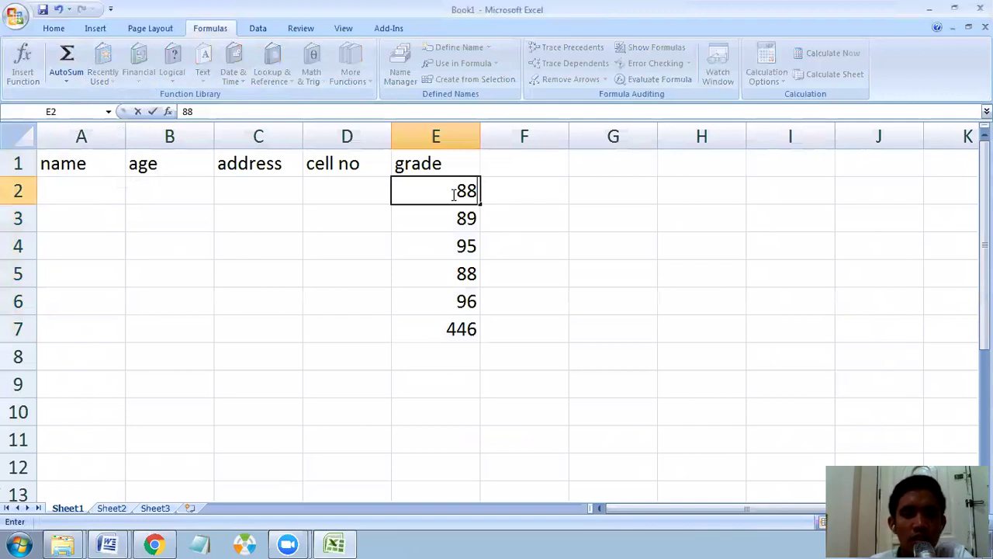
key(Return)
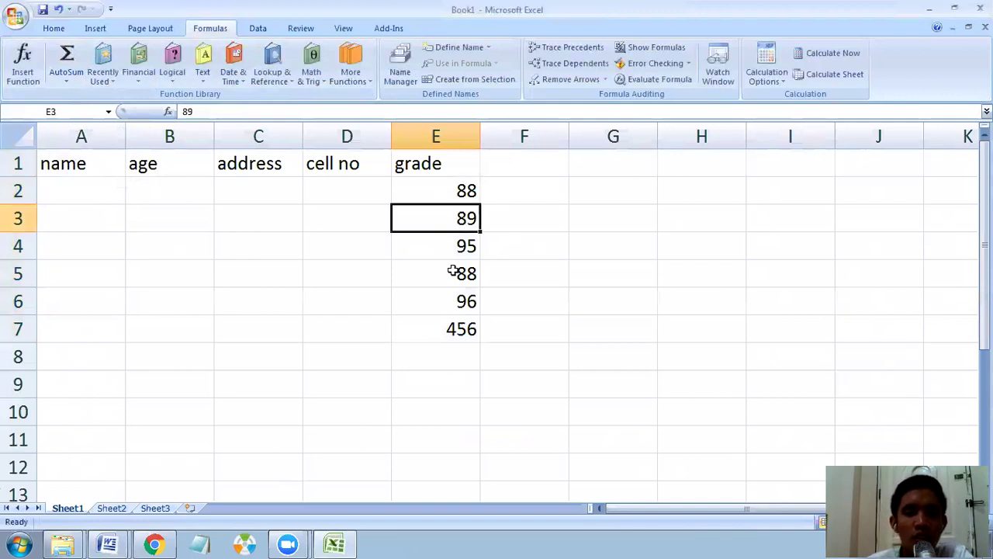
click(434, 326)
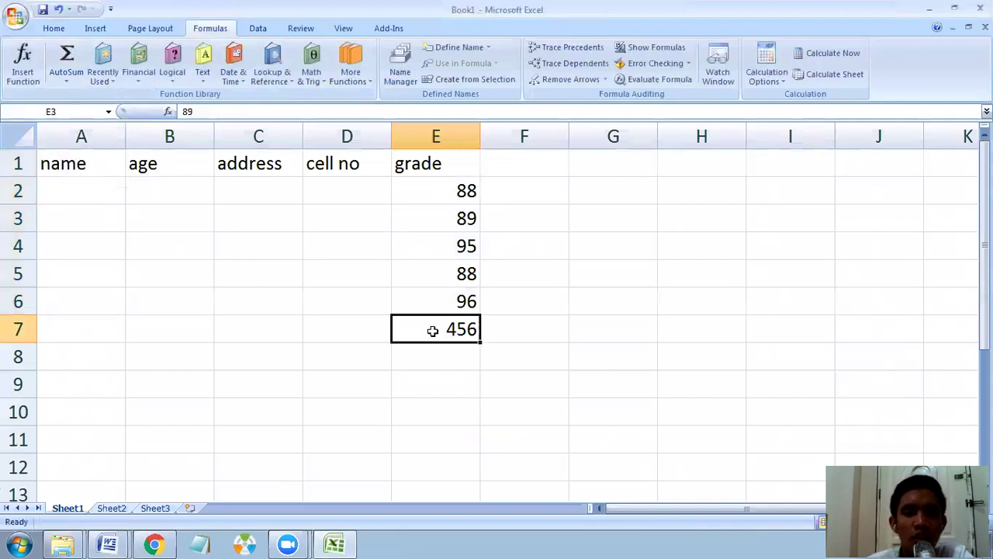
- Copy the five grades in E2:E6 to F2:F6
double_click(427, 275)
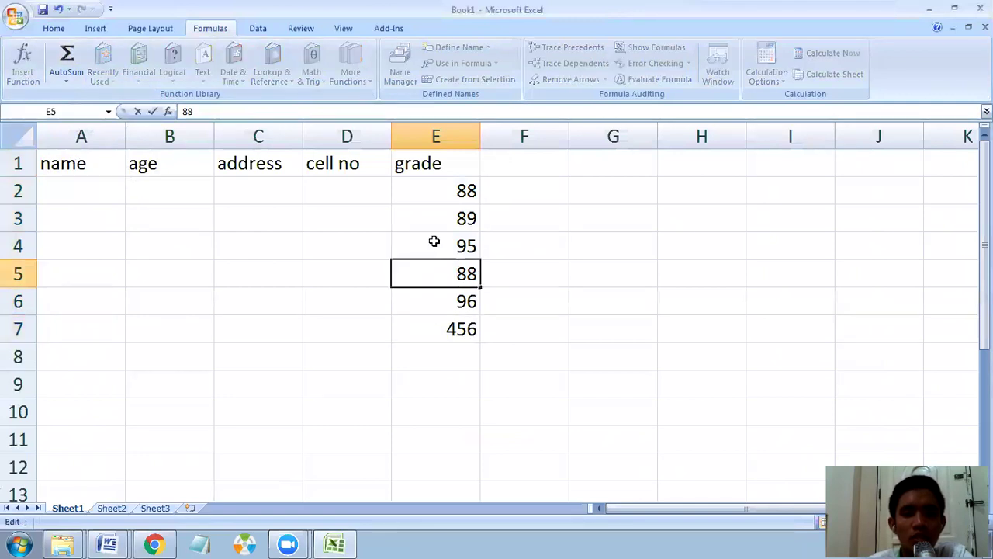
double_click(434, 239)
click(441, 208)
click(440, 185)
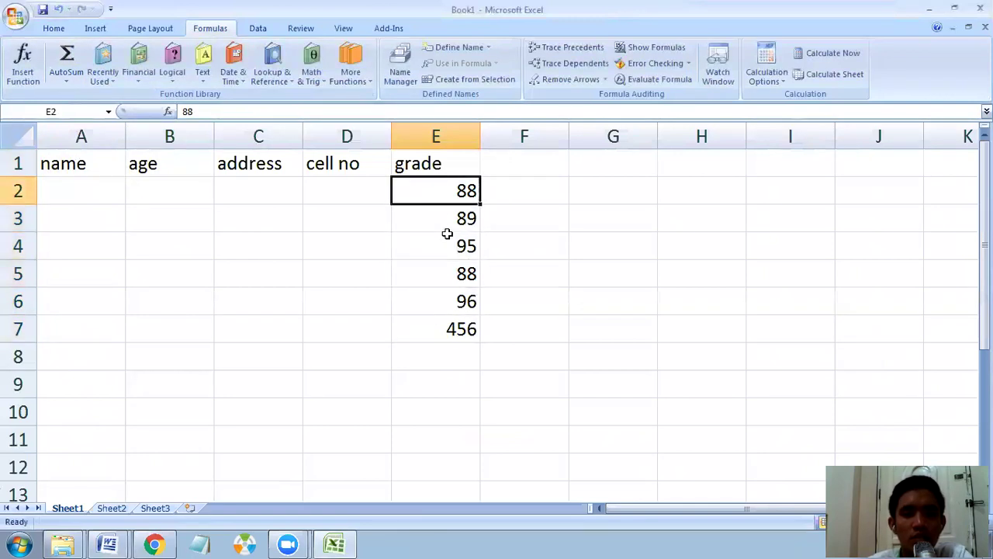
click(447, 248)
mouse_move(447, 185)
mouse_down()
mouse_move(482, 274)
mouse_move(461, 297)
mouse_move(469, 308)
mouse_move(552, 312)
mouse_up()
- Enter 456 as a plain number in F7 below the copied grades
click(552, 330)
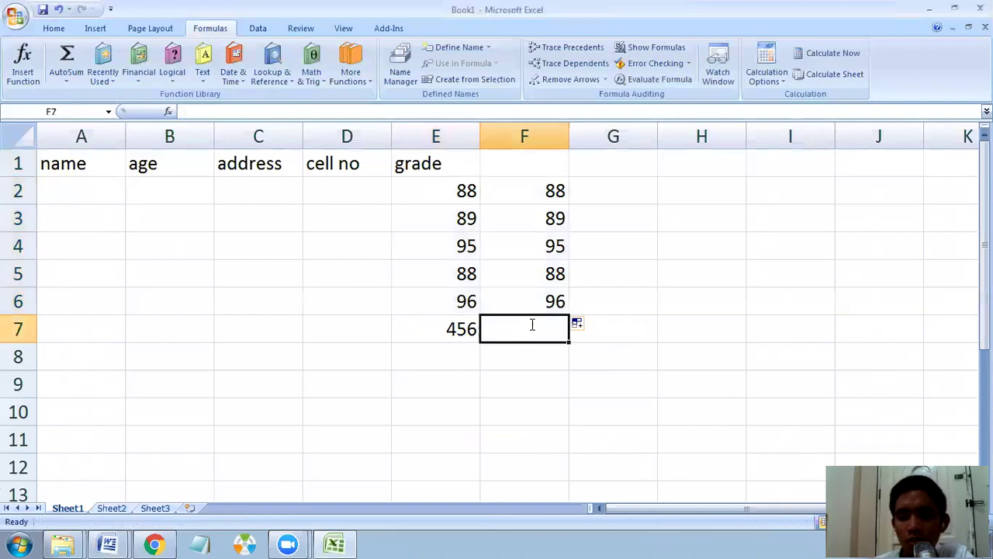
text(456)
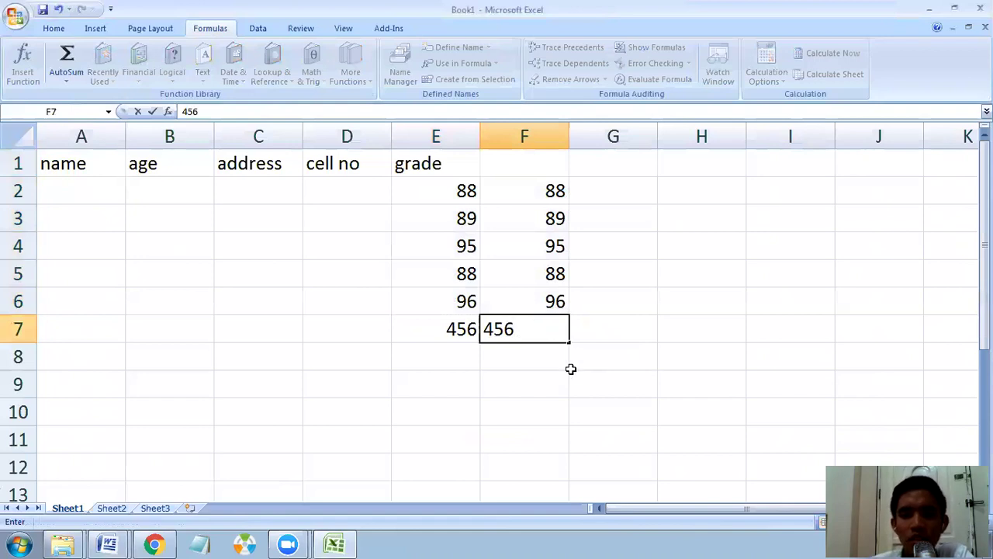
click(549, 360)
- Replace the value in F6 with 100 and compare it with the plain total in F7
click(538, 299)
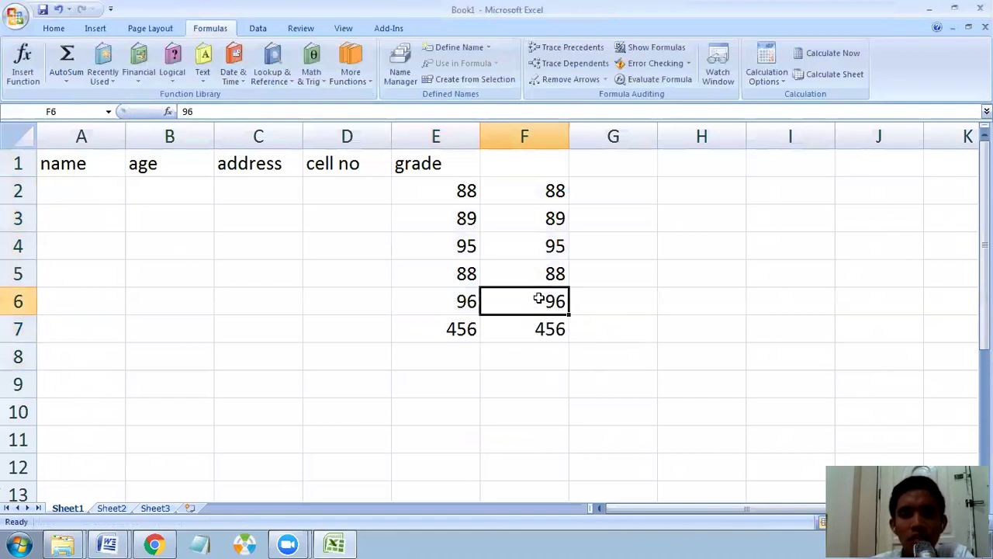
double_click(538, 299)
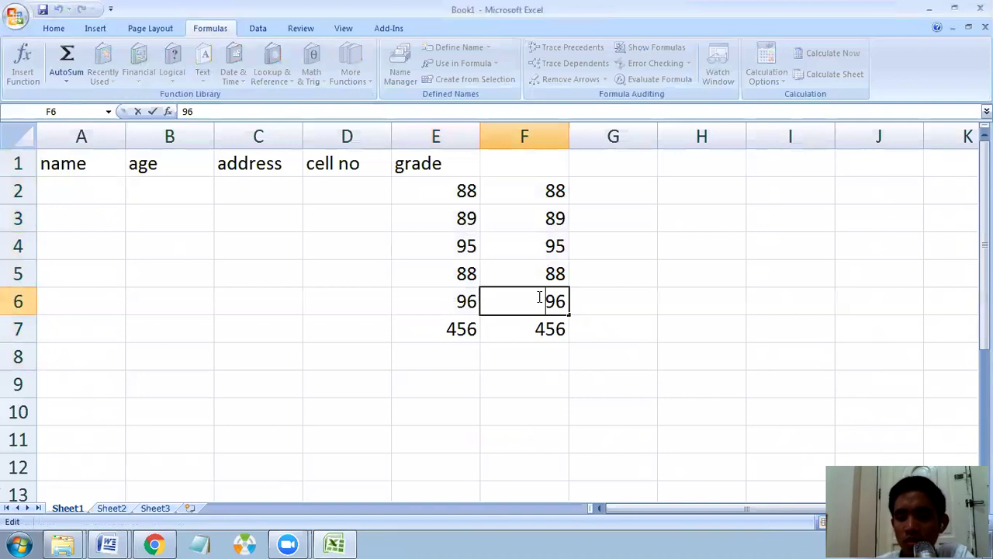
key(Delete)
key(Delete)
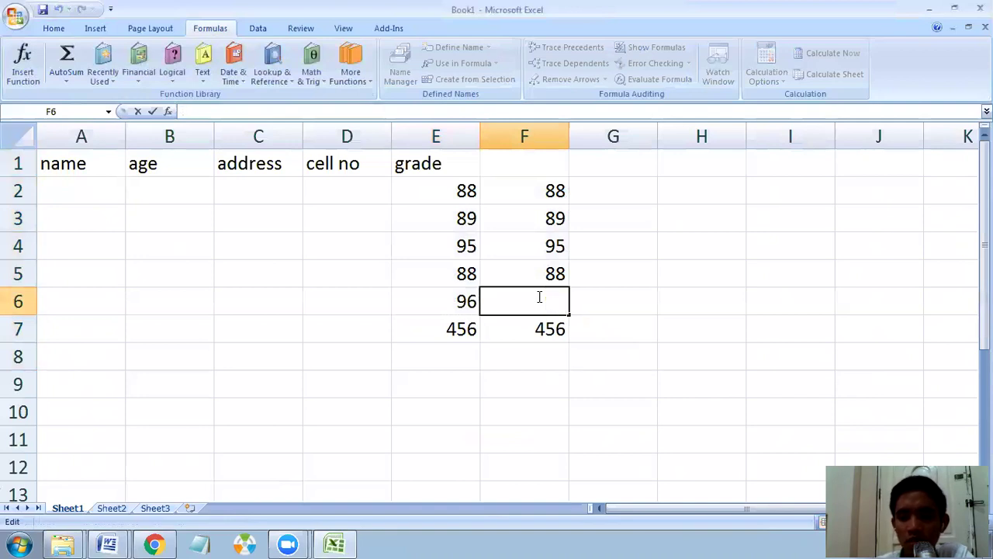
text(100)
key(Return)
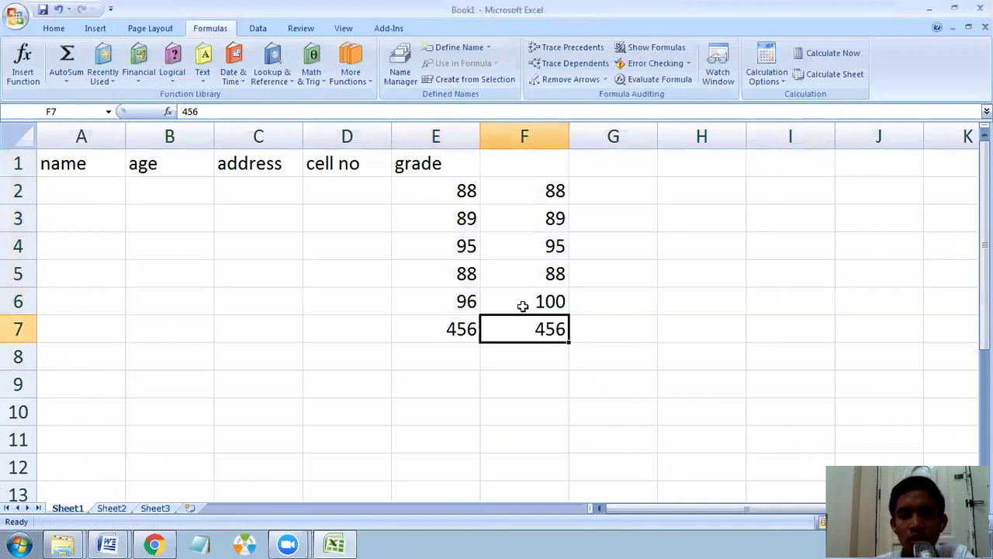
click(525, 301)
click(530, 326)
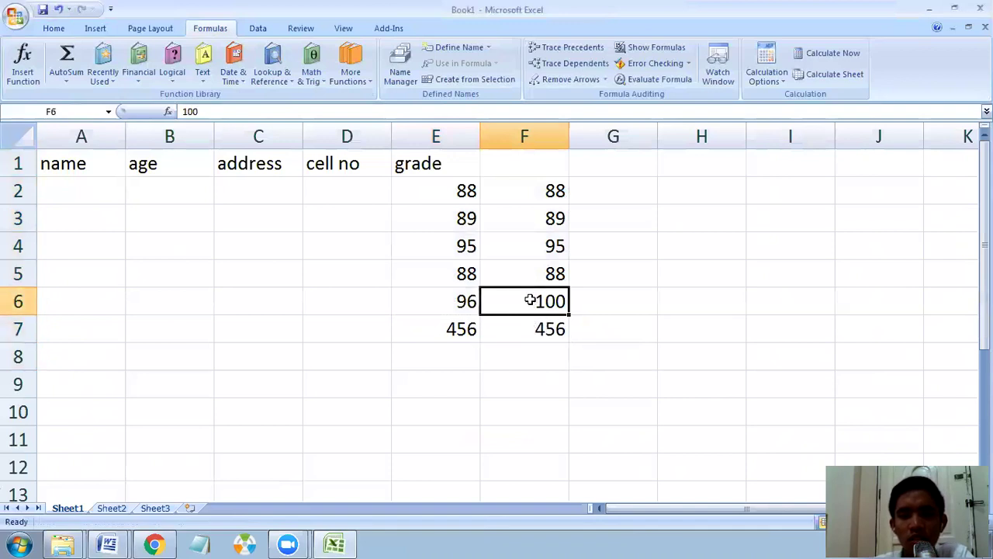
click(527, 296)
click(527, 322)
- Change the last grade in E6 to 100
click(444, 307)
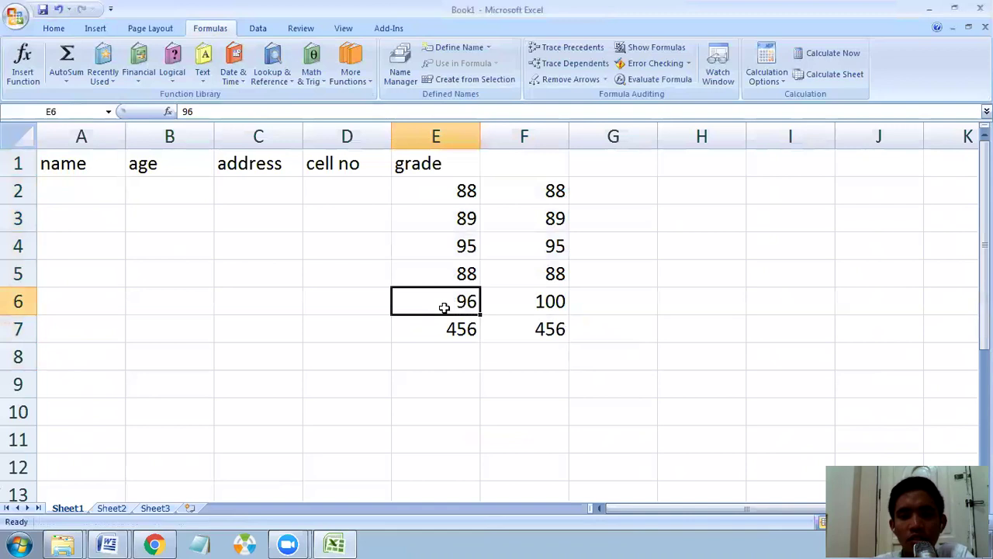
text(100)
key(Return)
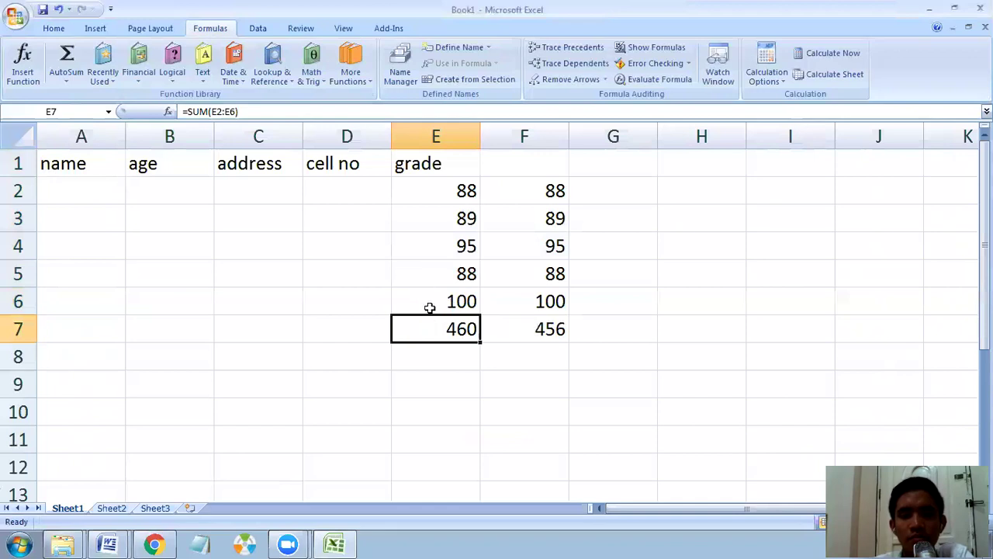
- Open the formula in E7 and examine its equals sign and first cell reference, leaving the formula as is
double_click(436, 330)
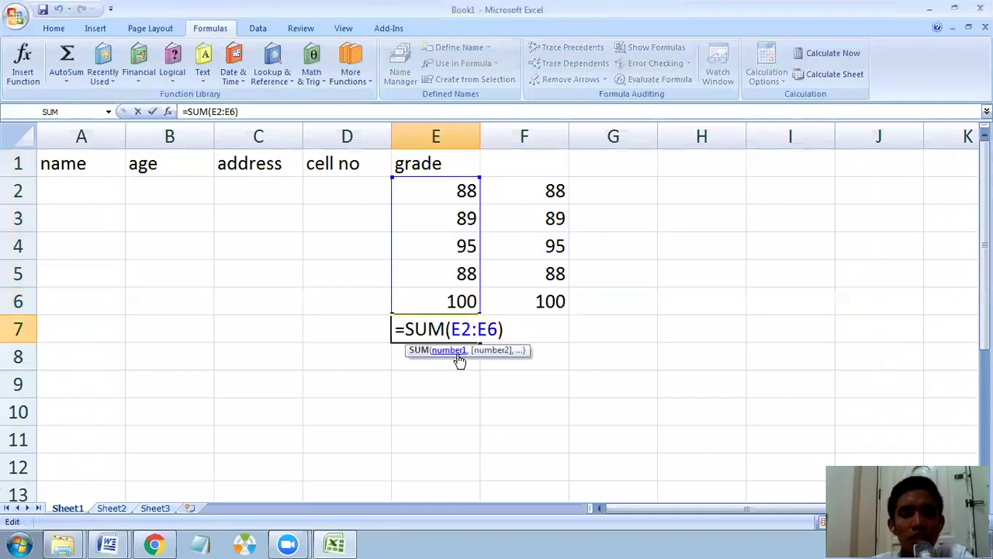
drag(396, 329, 403, 329)
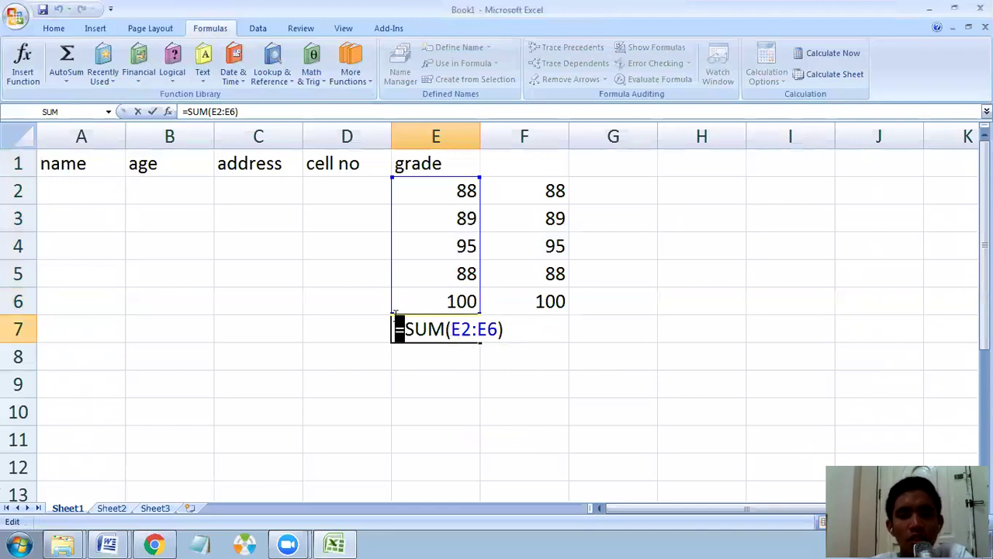
click(447, 332)
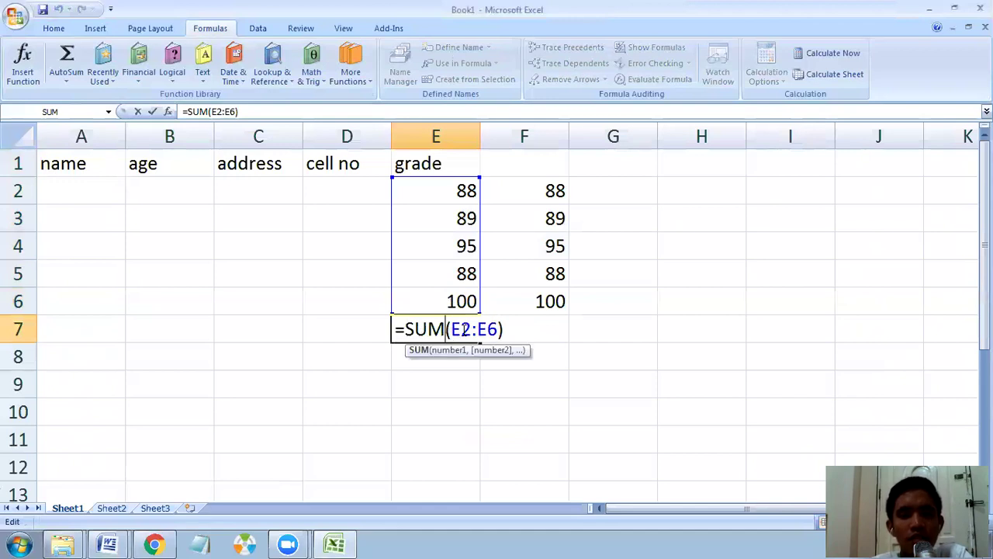
double_click(460, 329)
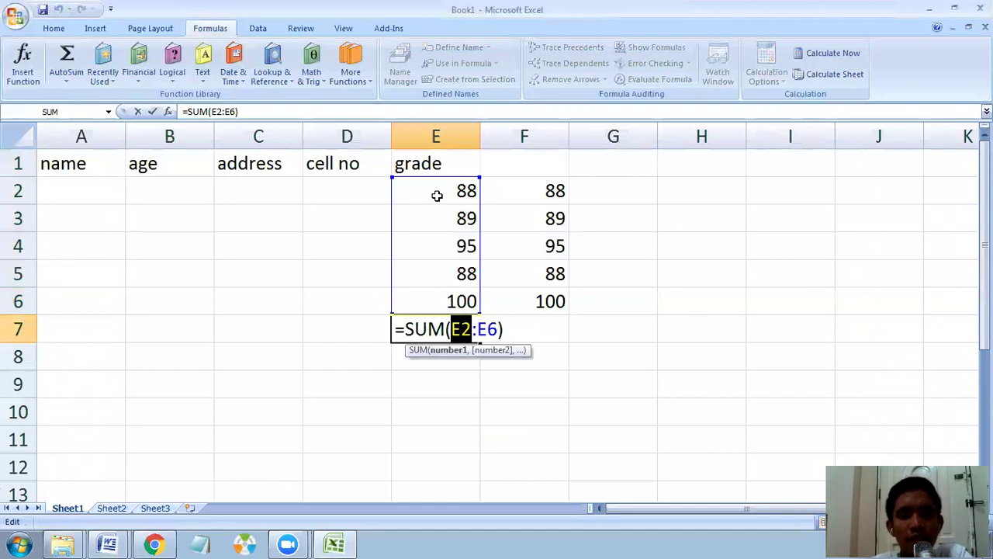
click(408, 329)
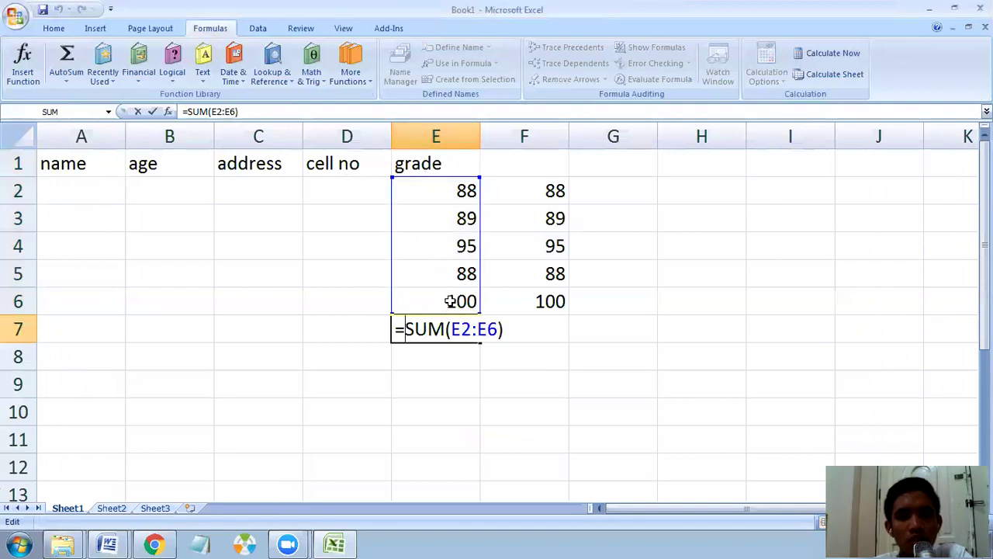
click(474, 330)
key(Return)
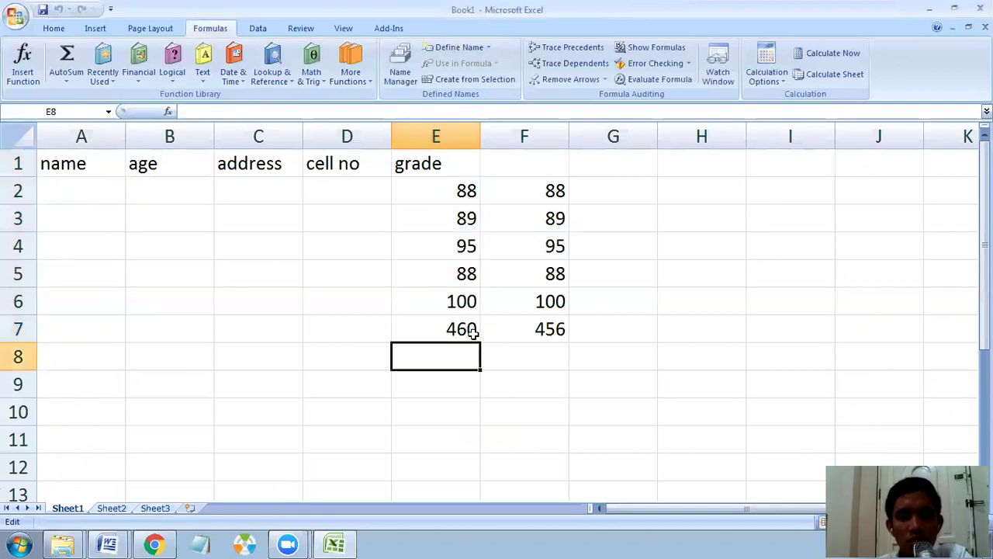
- Check the cell addresses of the first and last grades in column E against the SUM formula in E7
click(450, 198)
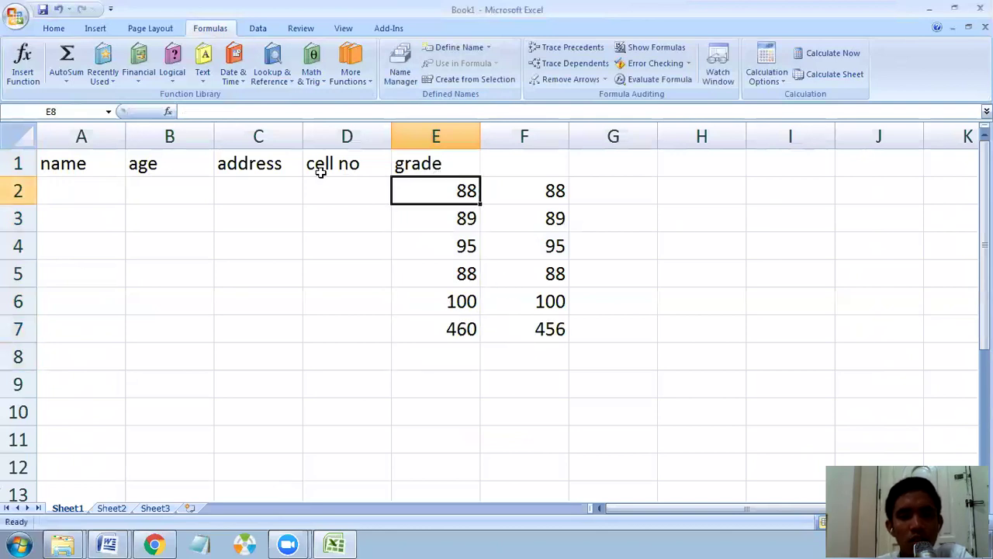
click(54, 112)
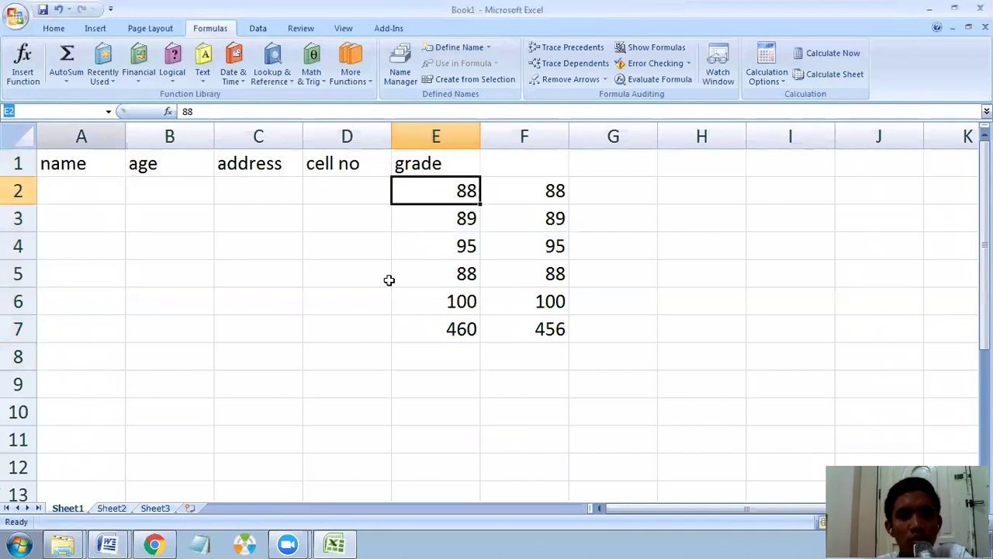
click(466, 308)
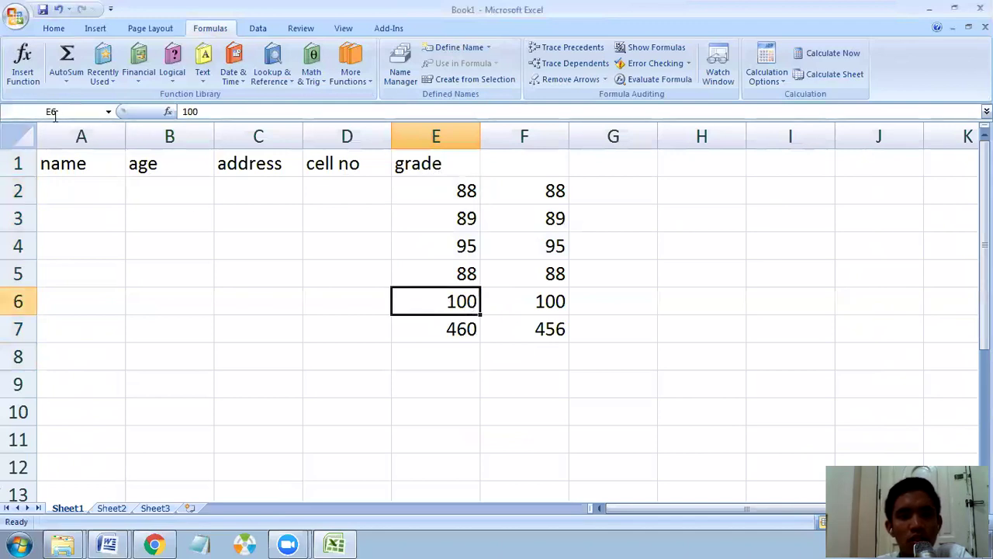
click(420, 328)
key(alt+equal)
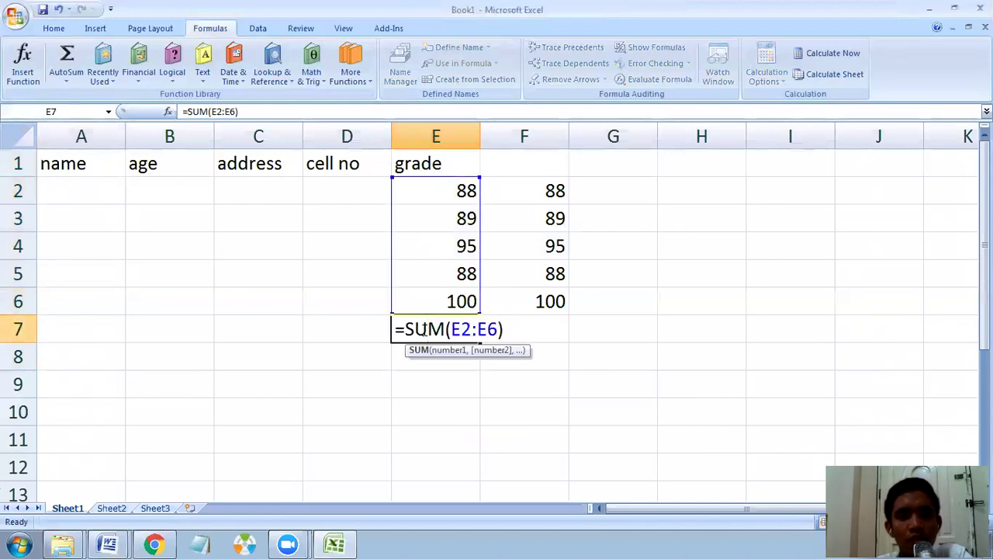
double_click(436, 329)
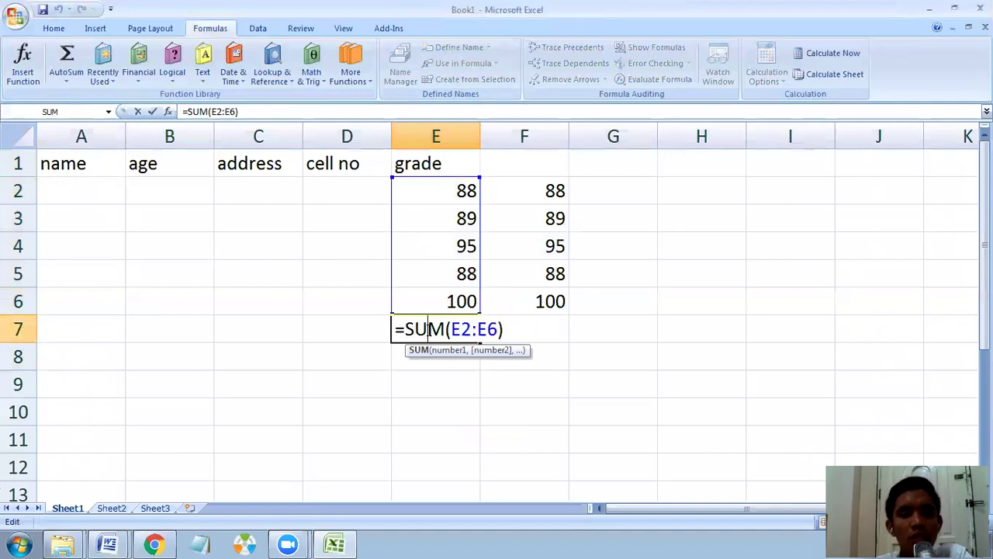
double_click(421, 329)
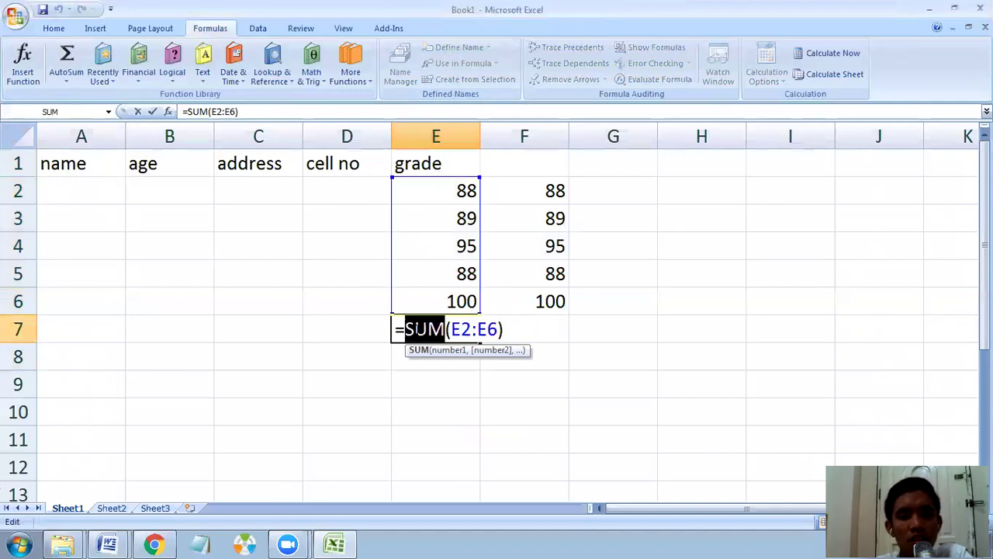
click(471, 329)
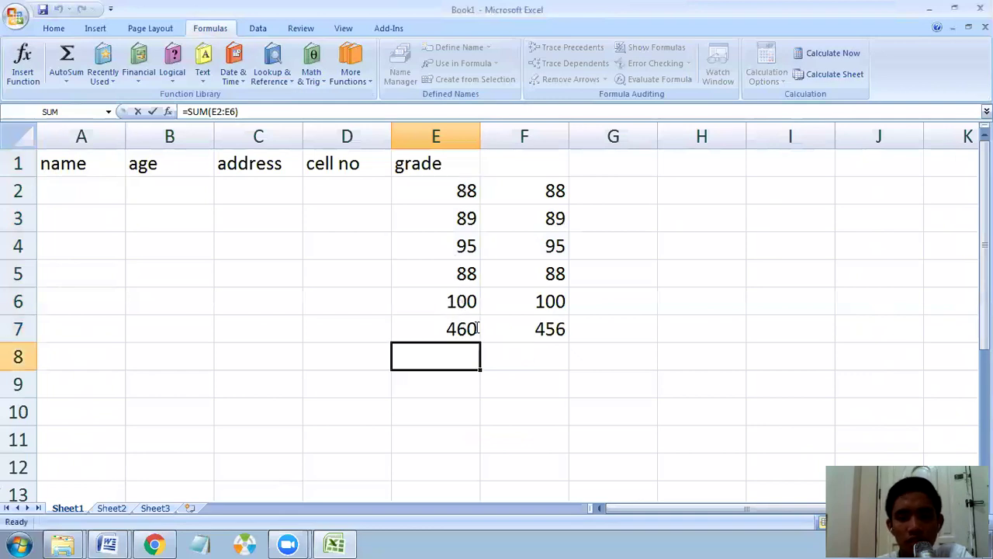
key(Return)
- Clear the plain total in F7 and insert the AutoSum Average of F2:F6 there instead
click(534, 322)
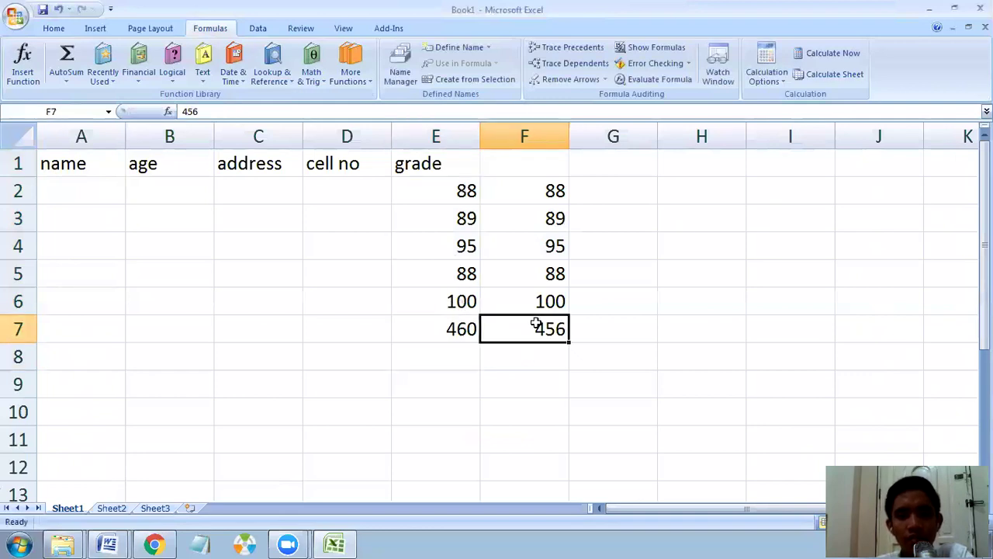
key(Delete)
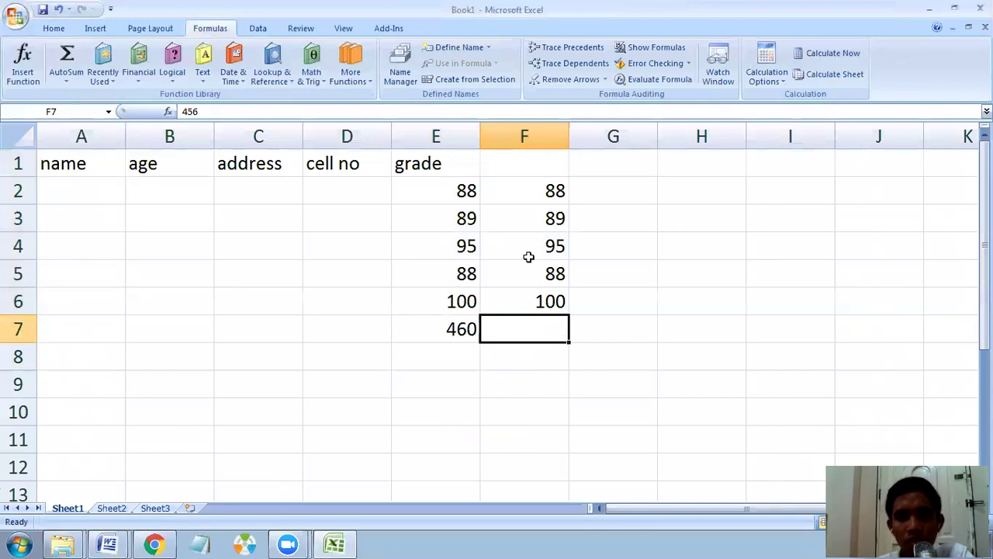
drag(534, 188, 541, 291)
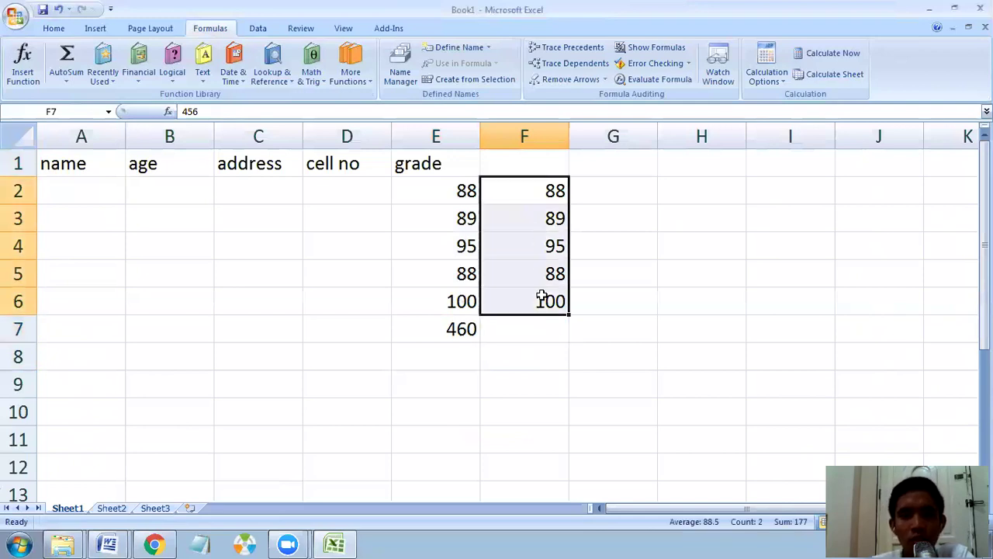
click(68, 80)
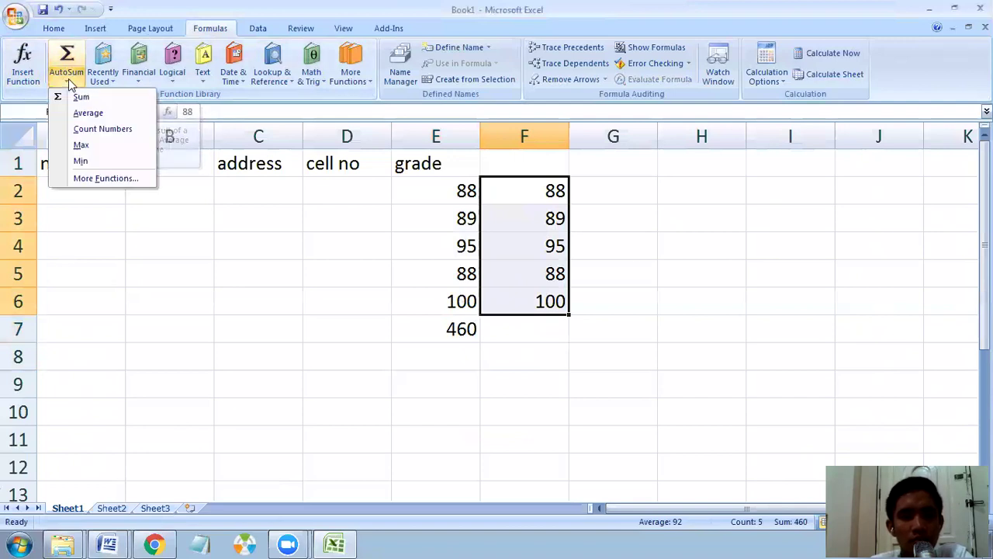
click(87, 113)
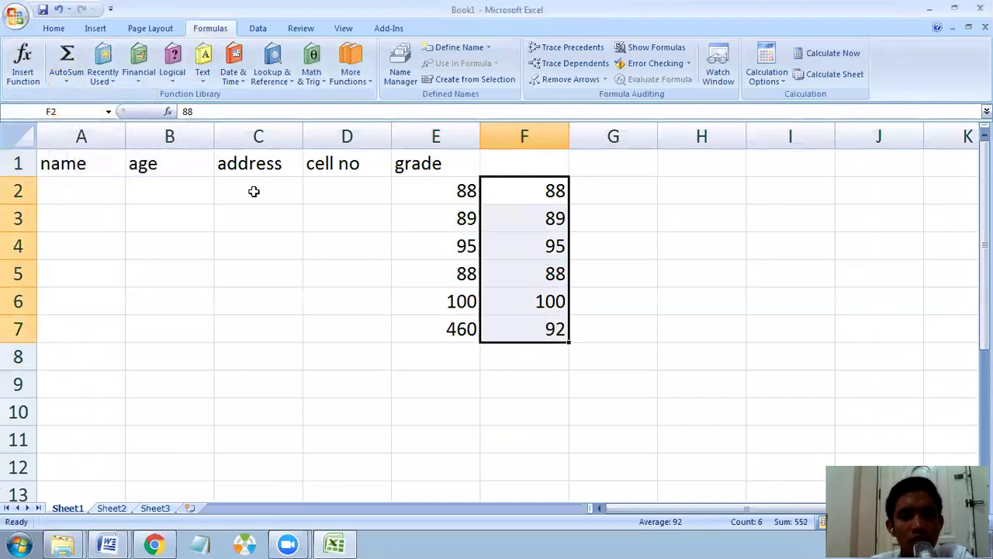
- Inspect the AVERAGE formula in F7 without altering it
click(530, 329)
double_click(530, 329)
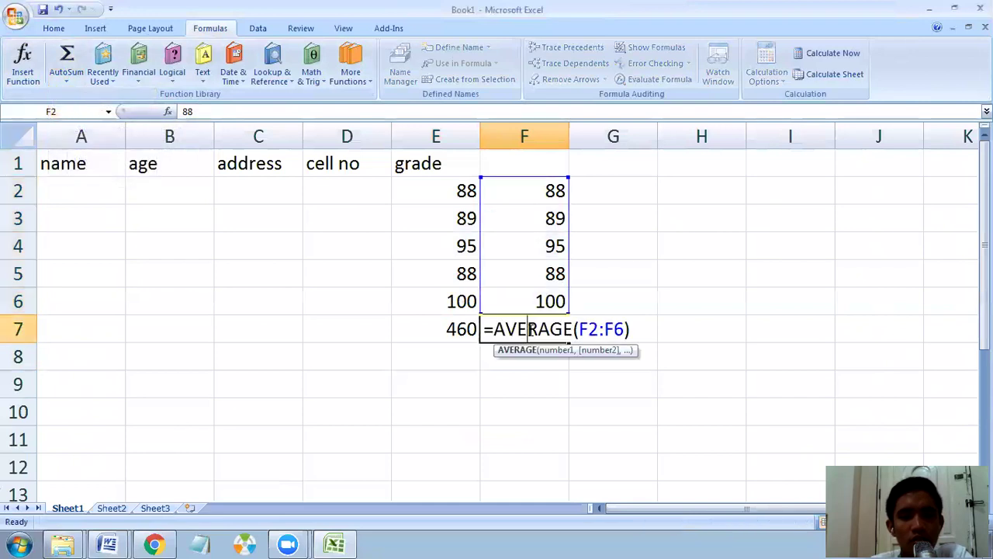
key(Return)
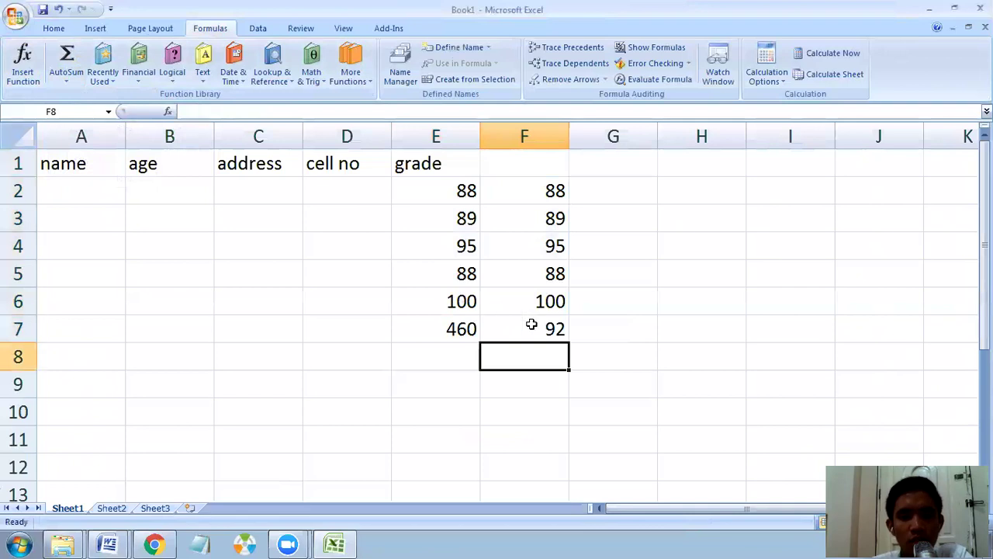
click(519, 329)
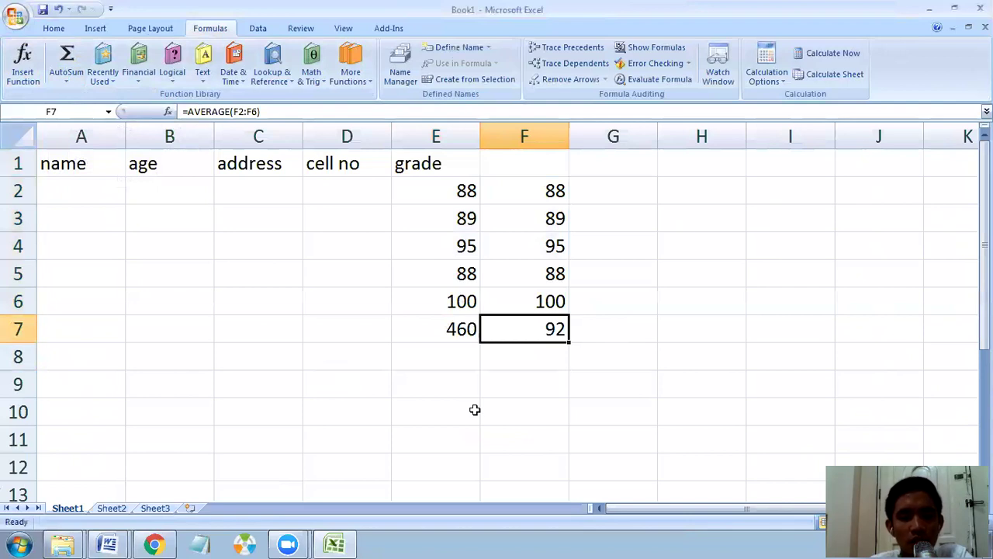
- Switch to the Word document and read the next topics in the list of Excel skills
click(332, 544)
click(460, 413)
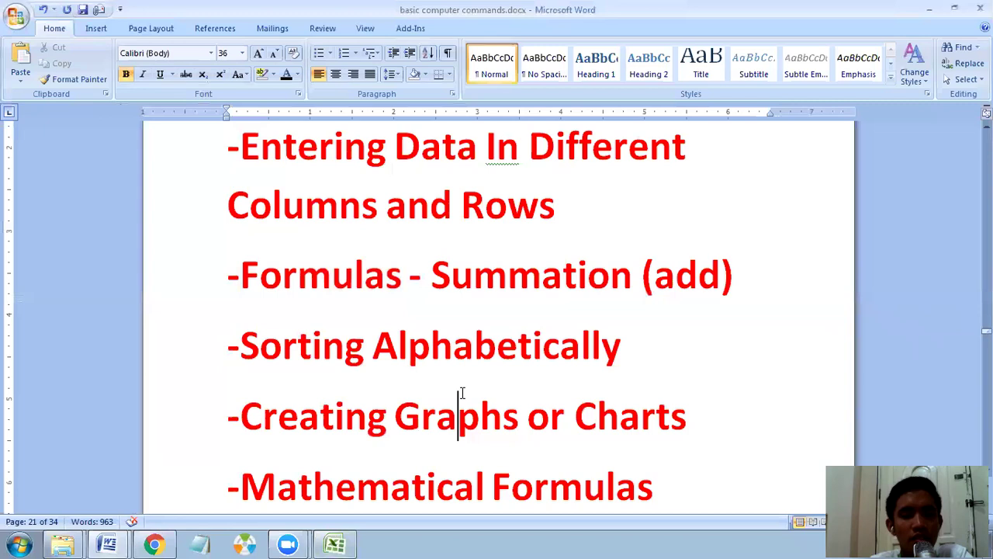
scroll(457, 391, down, 2)
scroll(457, 393, up, 1)
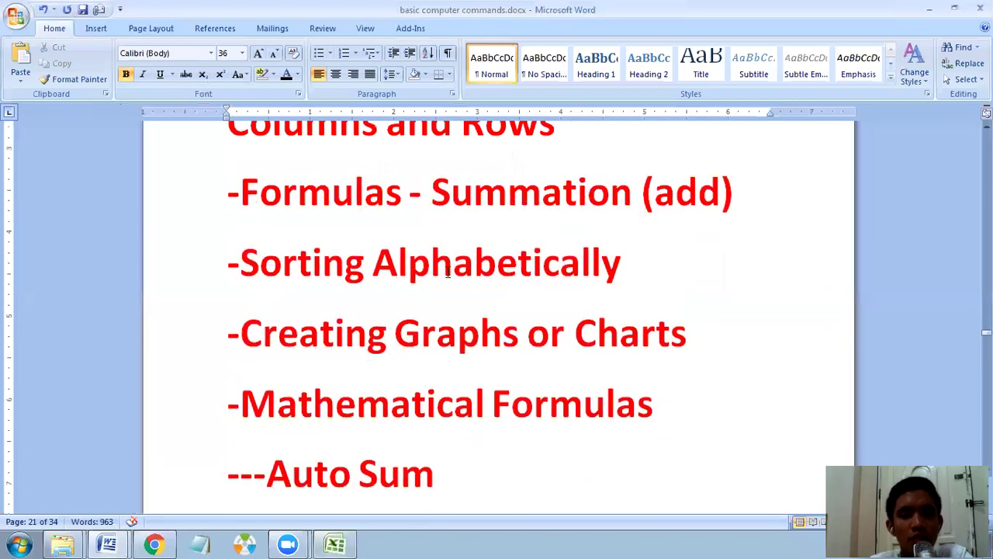
- Return to the Excel workbook and enter five students' first names in A2:A6 under the name heading, in non-alphabetical order
click(322, 542)
click(93, 190)
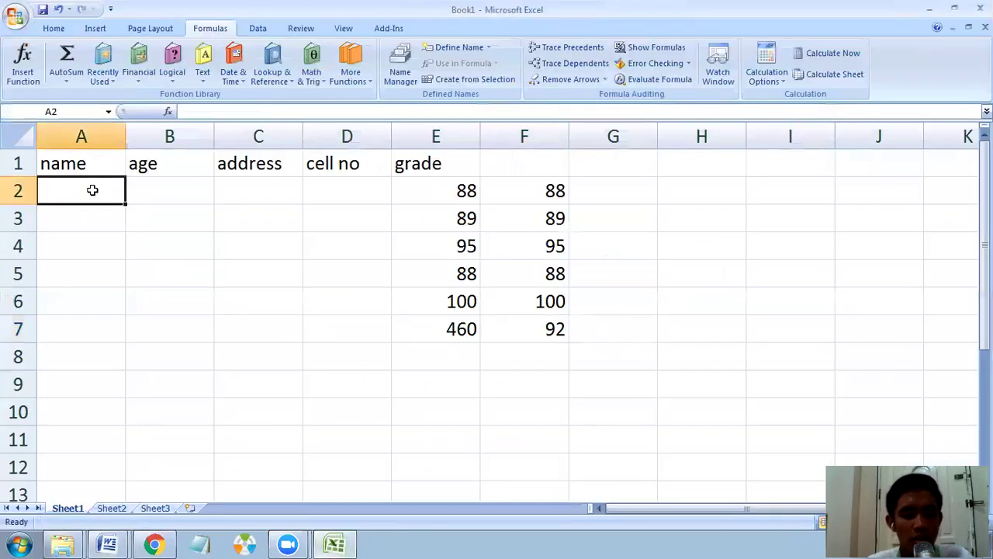
text(ann)
key(Return)
text(za)
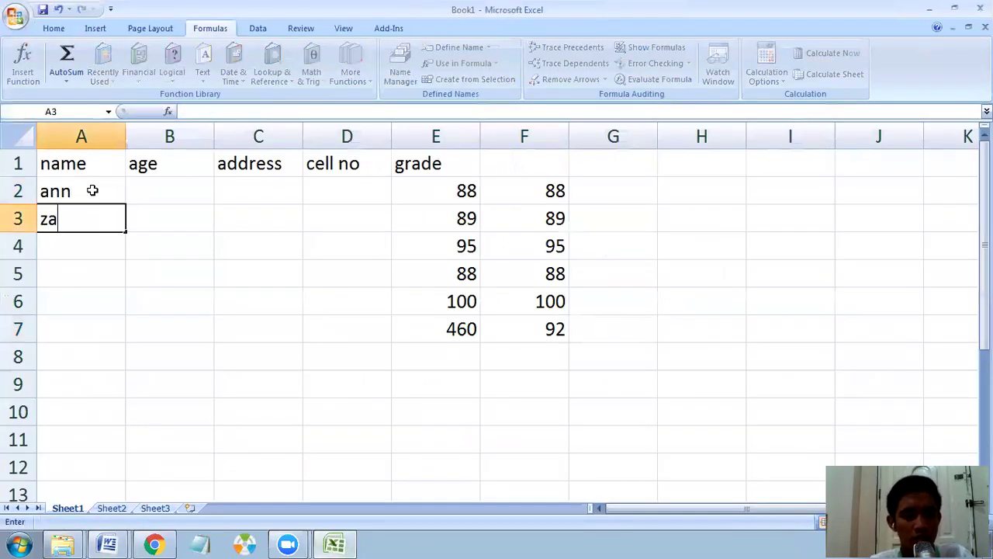
text(ch)
key(Return)
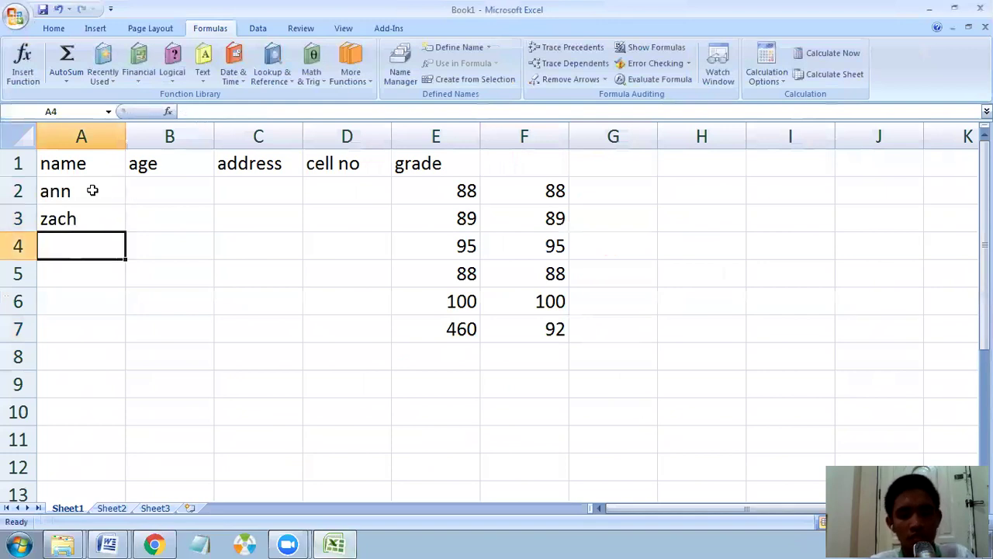
text(john)
key(Return)
text(m)
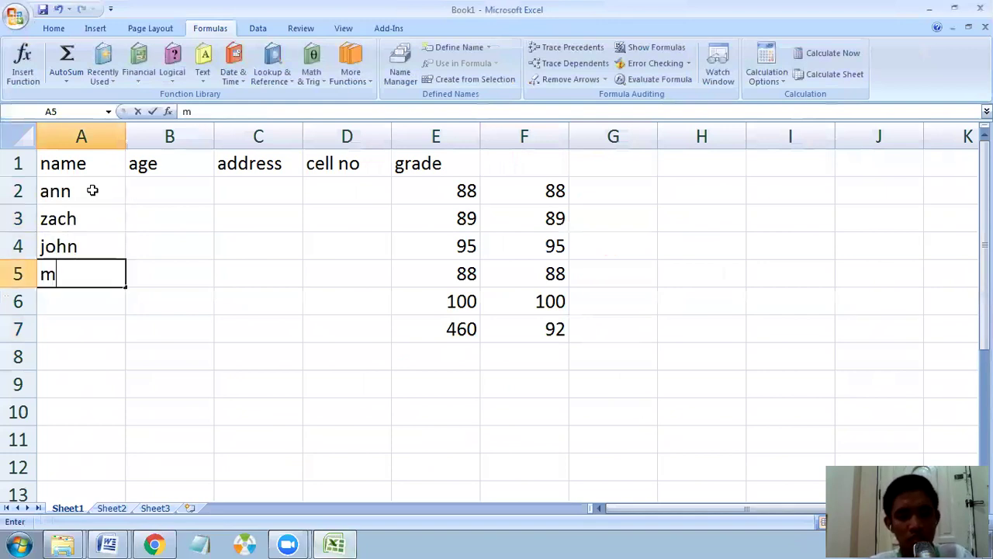
text(aria)
key(Return)
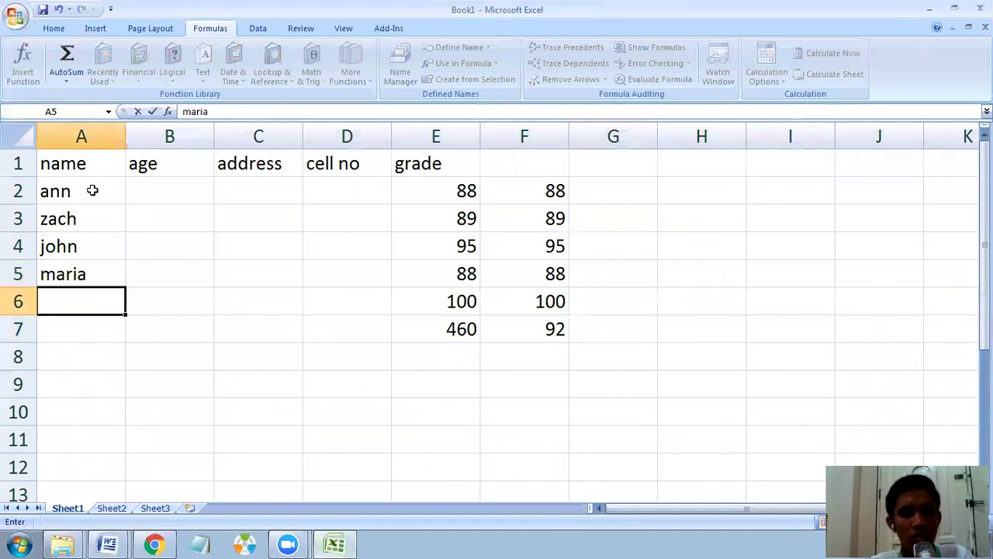
text(nicole)
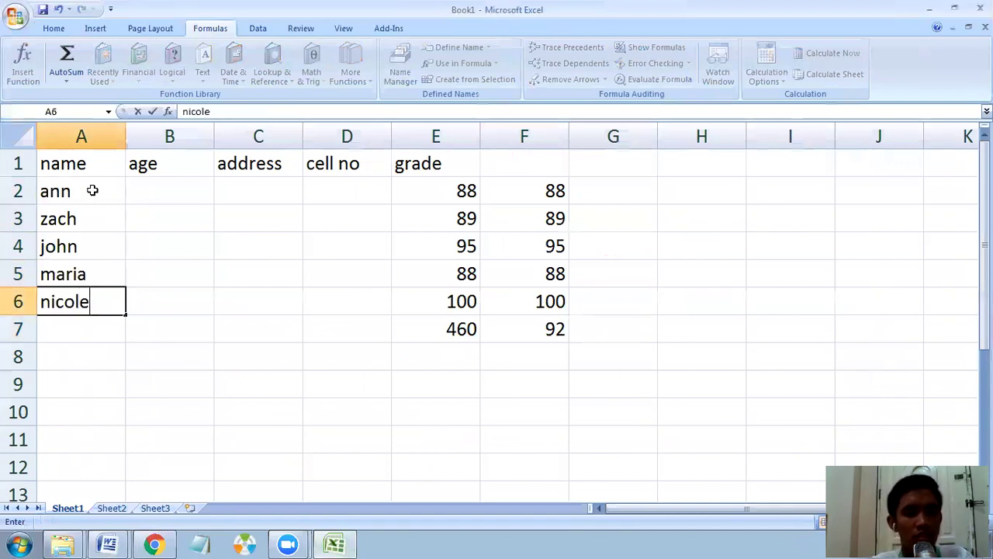
key(Return)
- Sort the names in A2:A6 from A to Z, expanding the selection to the adjacent data, and check the first and last names
drag(78, 190, 98, 296)
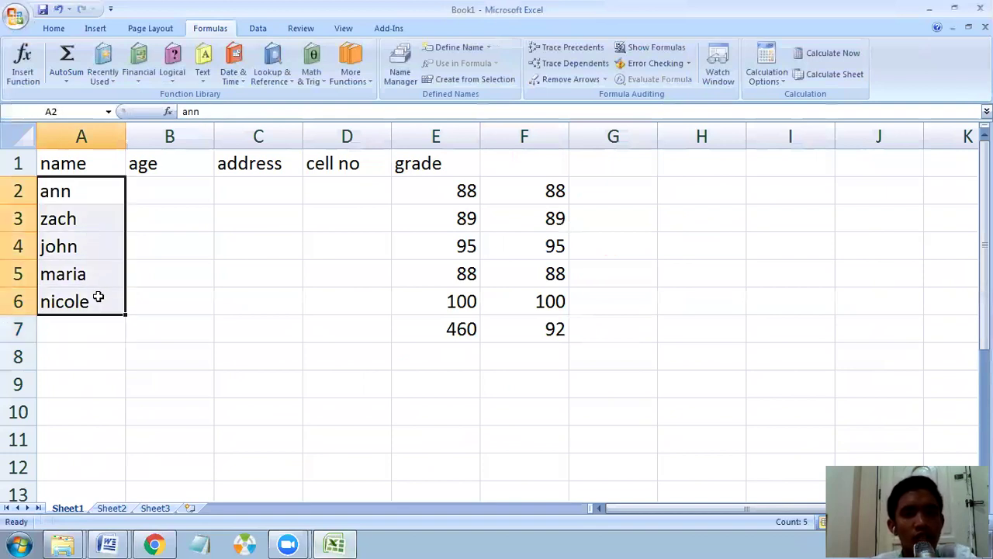
click(59, 30)
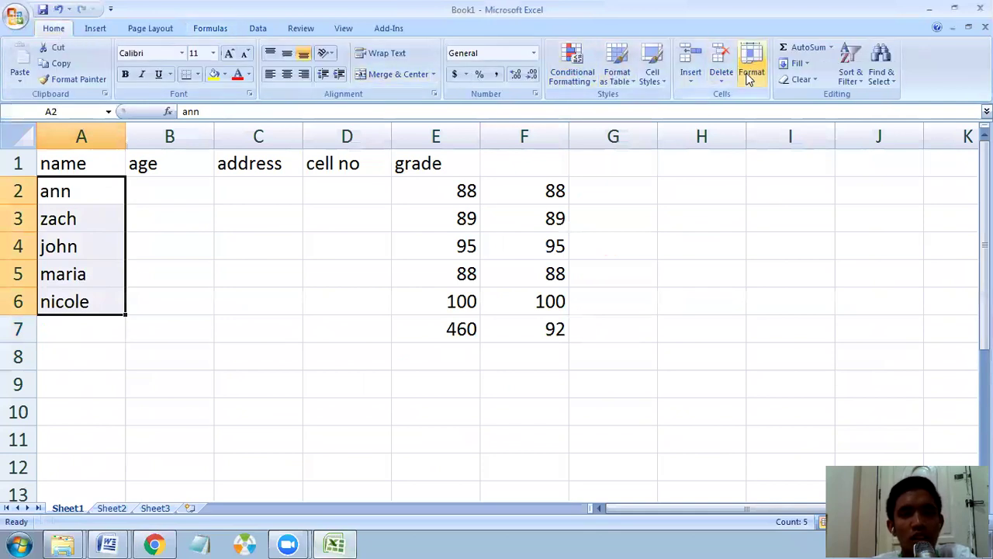
click(851, 63)
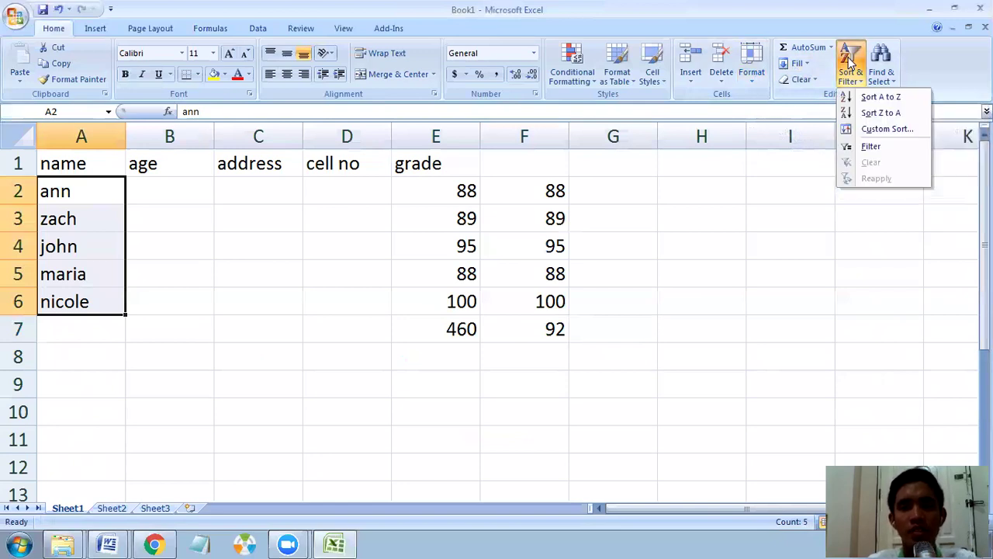
click(867, 98)
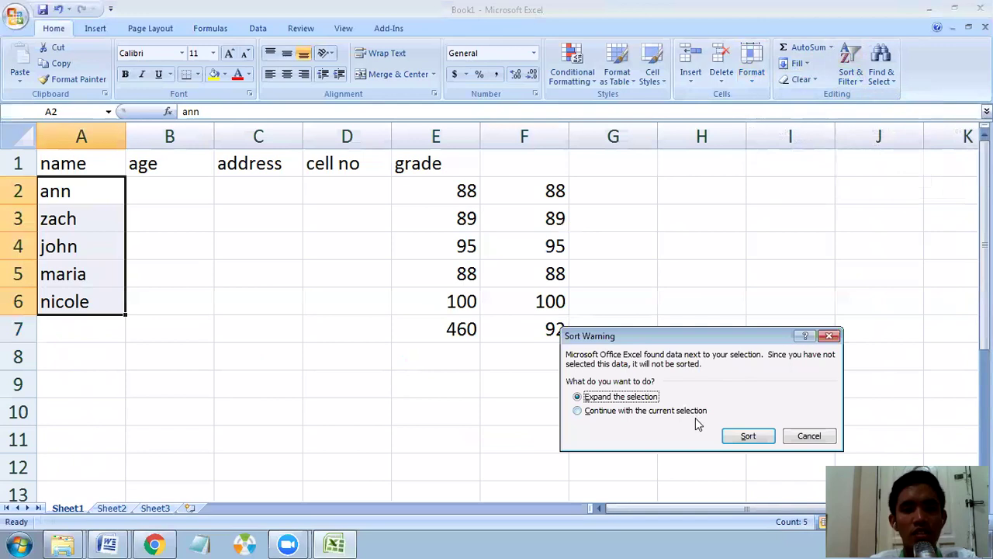
click(747, 437)
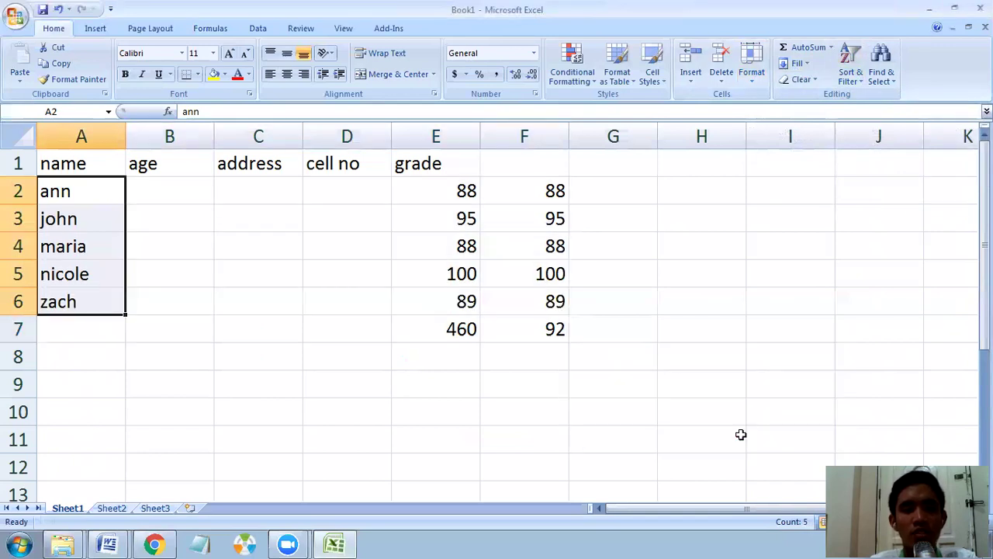
click(66, 196)
click(65, 303)
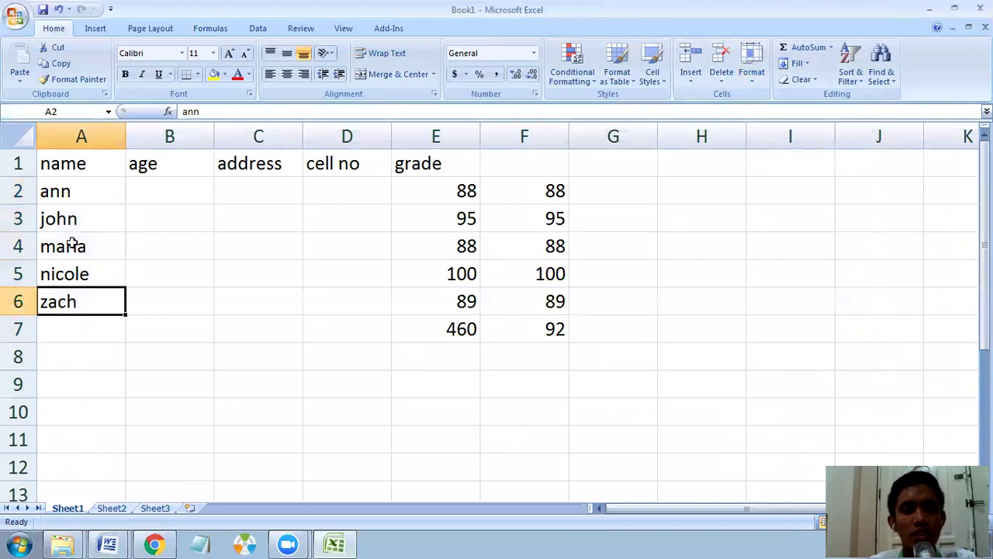
- Sort the names in A2:A6 from Z to A, expanding the selection to the adjacent data, and check the first and last names
click(111, 196)
drag(106, 304, 100, 194)
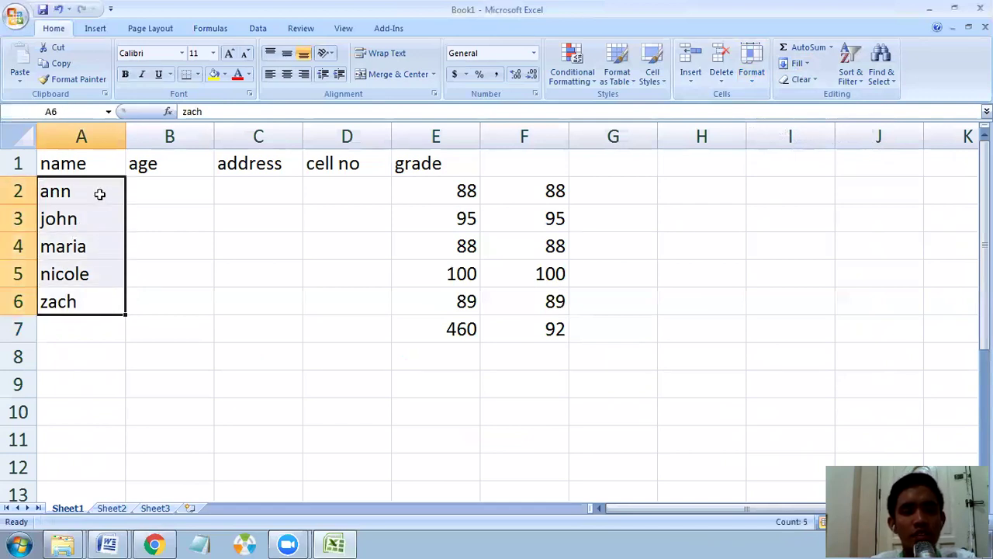
click(849, 71)
click(877, 98)
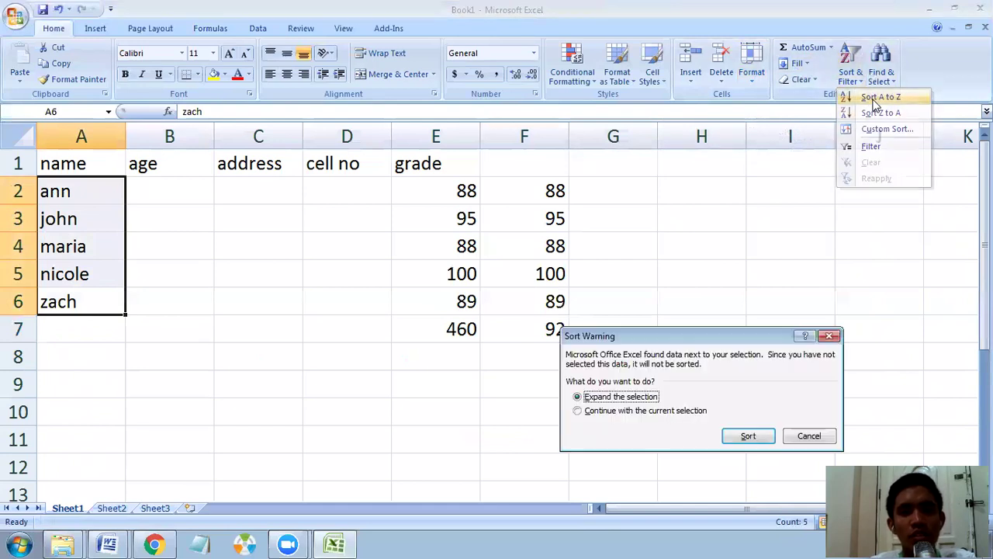
click(809, 436)
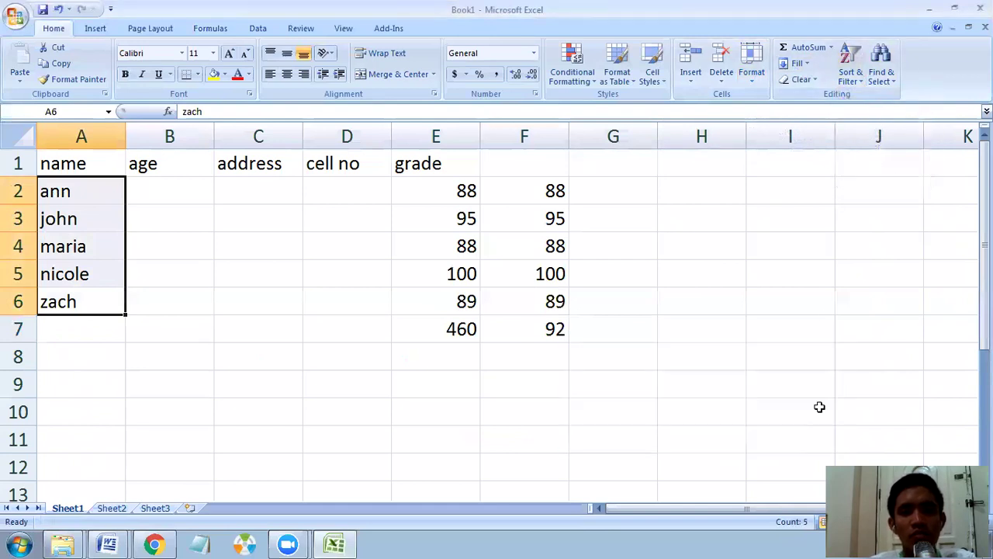
click(849, 69)
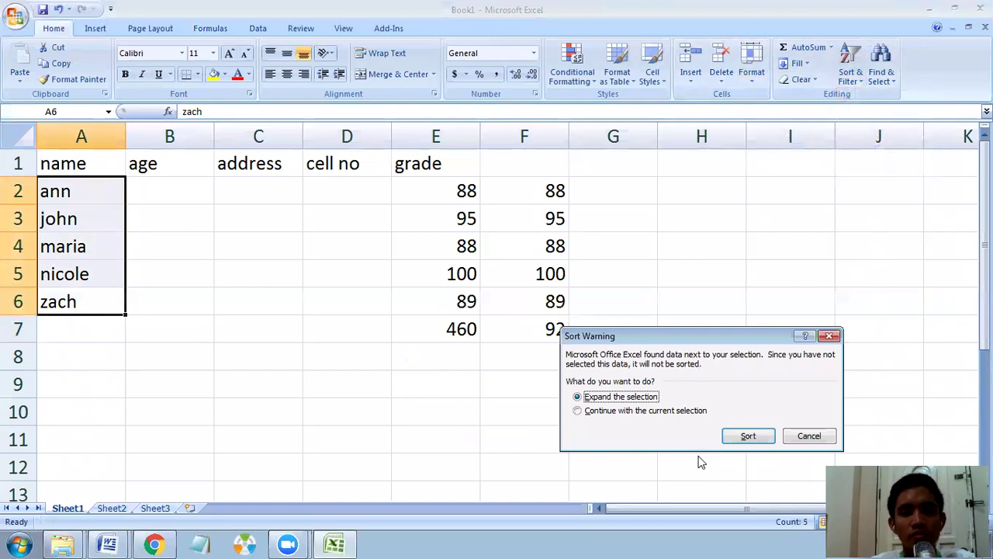
click(748, 436)
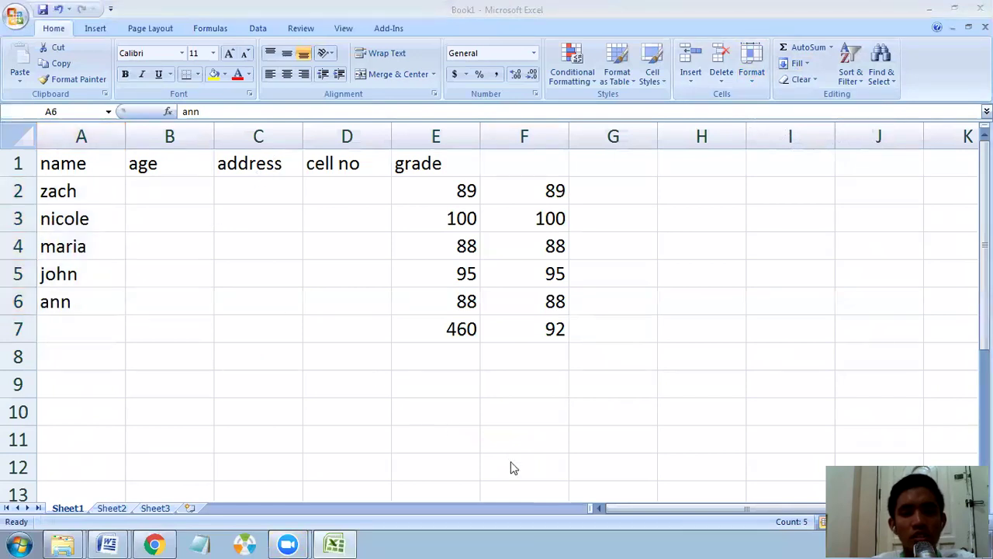
click(116, 349)
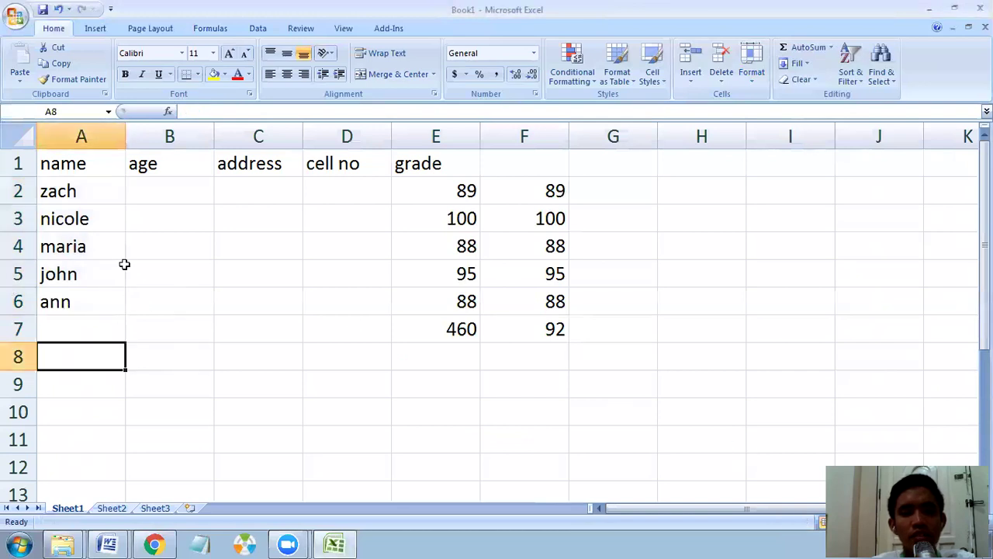
click(62, 194)
click(98, 296)
click(92, 198)
click(84, 294)
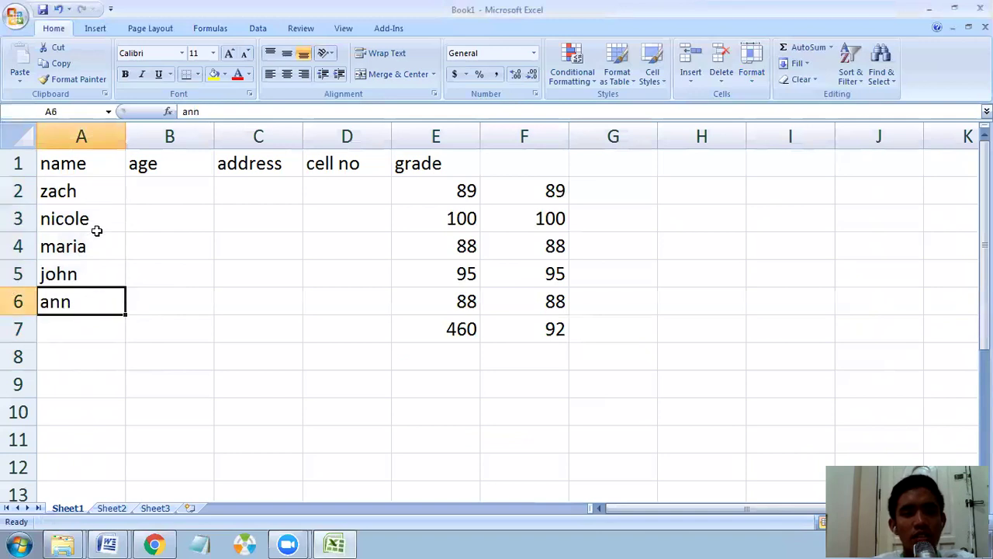
click(101, 188)
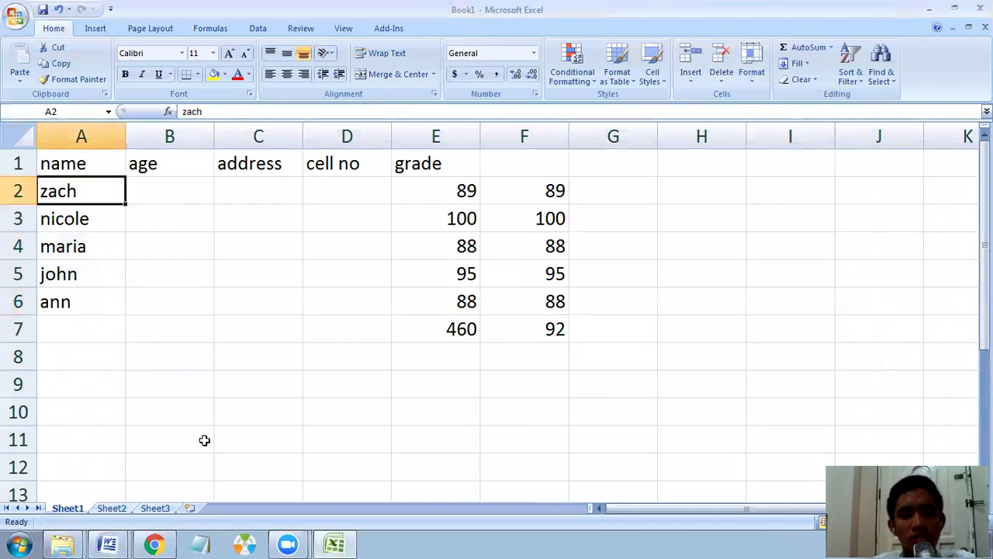
- Switch to the Word document and read the Mathematical Formulas topics in the list of Excel skills
click(120, 539)
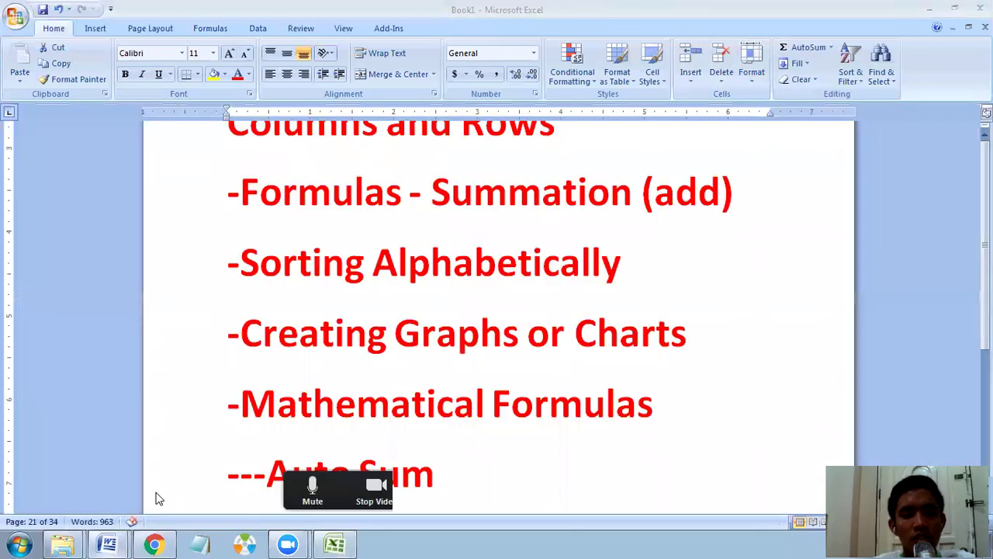
click(155, 487)
click(418, 380)
scroll(424, 374, down, 3)
click(313, 293)
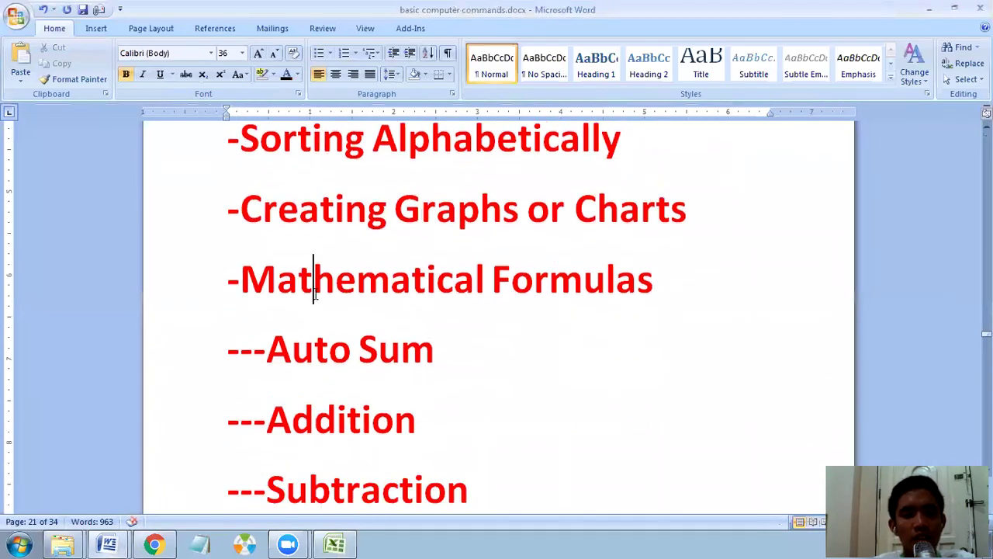
scroll(313, 293, down, 5)
scroll(313, 295, up, 5)
drag(240, 293, 481, 305)
scroll(449, 329, down, 1)
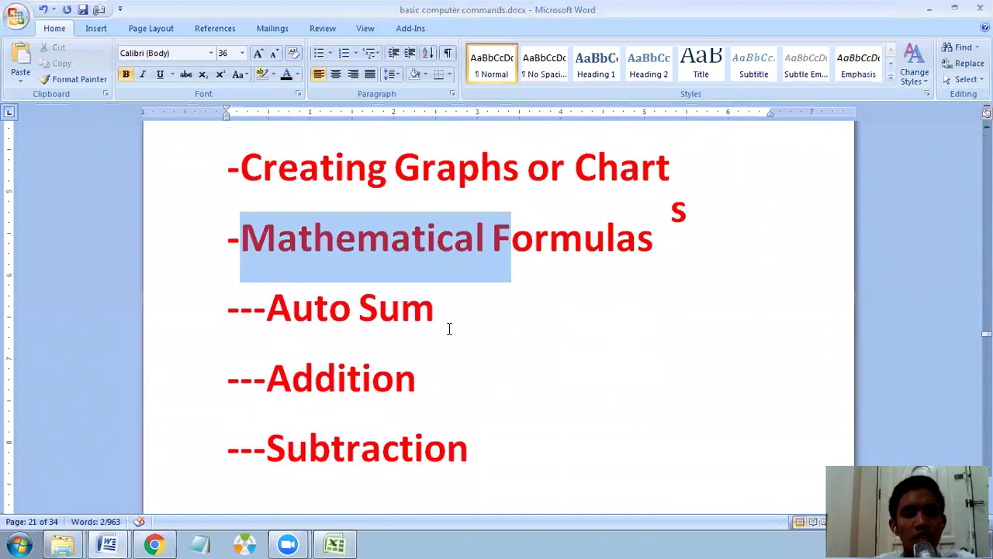
scroll(381, 368, down, 9)
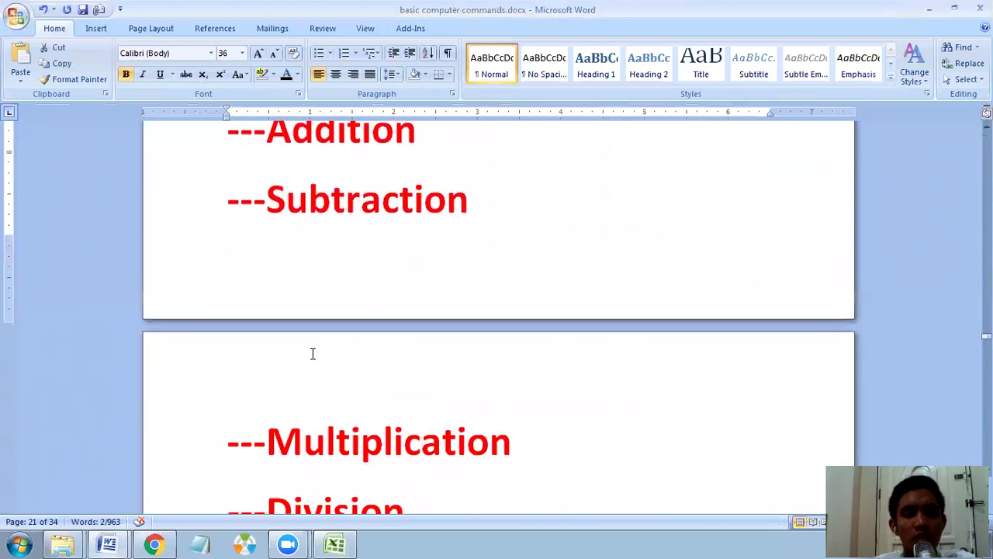
scroll(325, 336, up, 10)
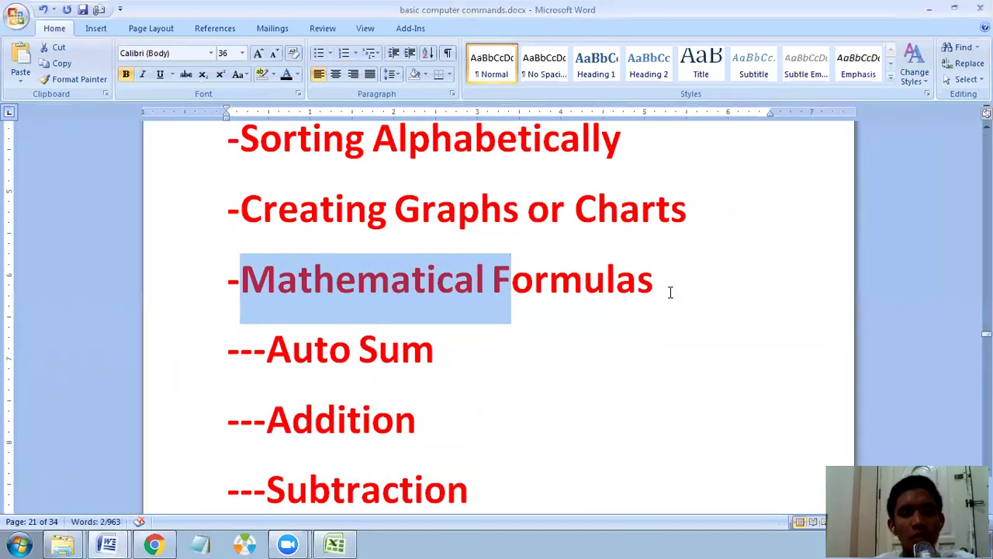
- Return to the Excel workbook and enter the addition formula =9+9 in cell H2
click(335, 544)
click(665, 200)
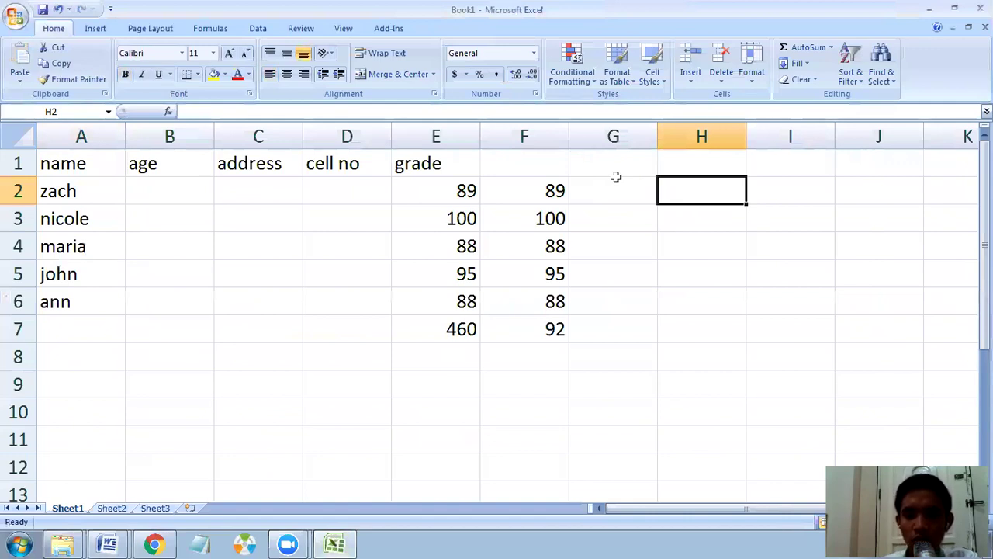
text(=)
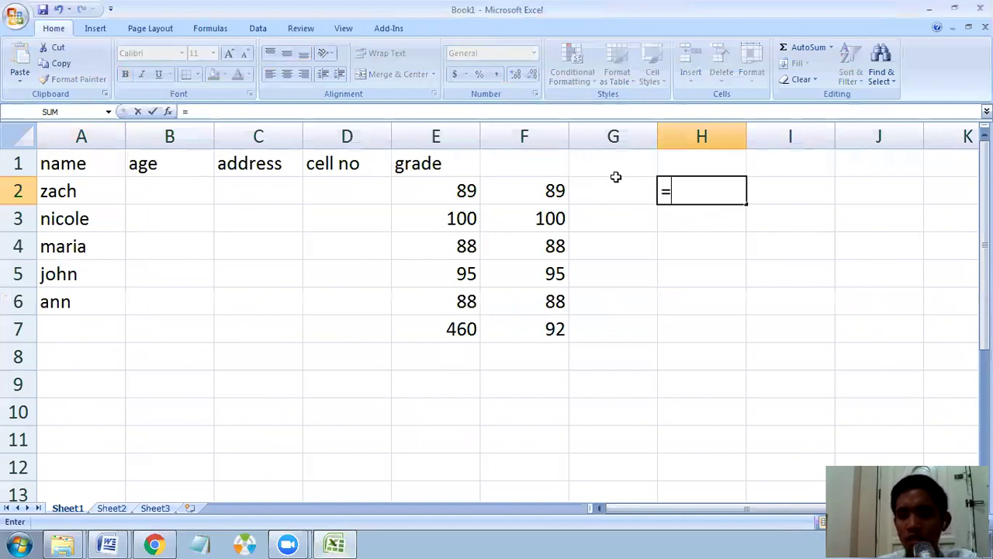
text(9)
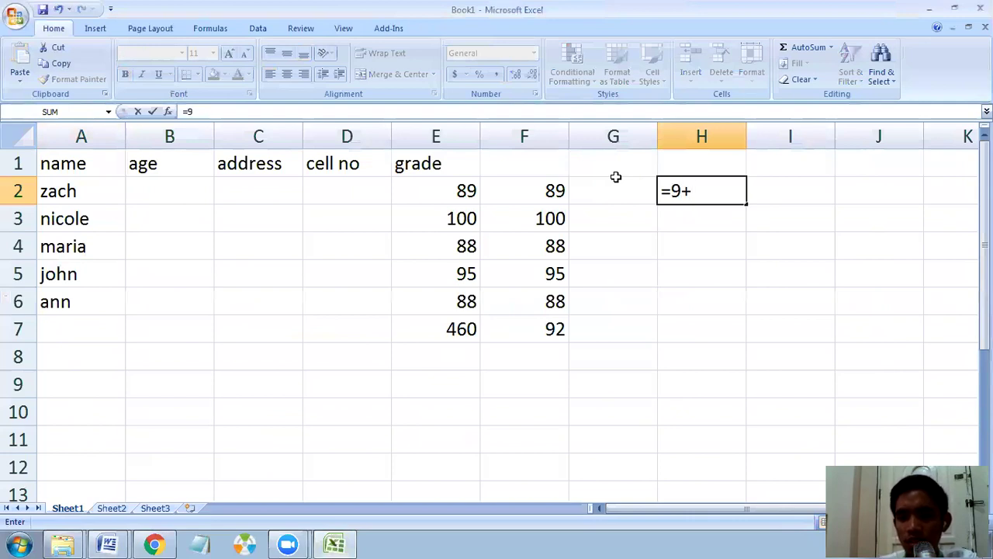
text(+9)
key(Return)
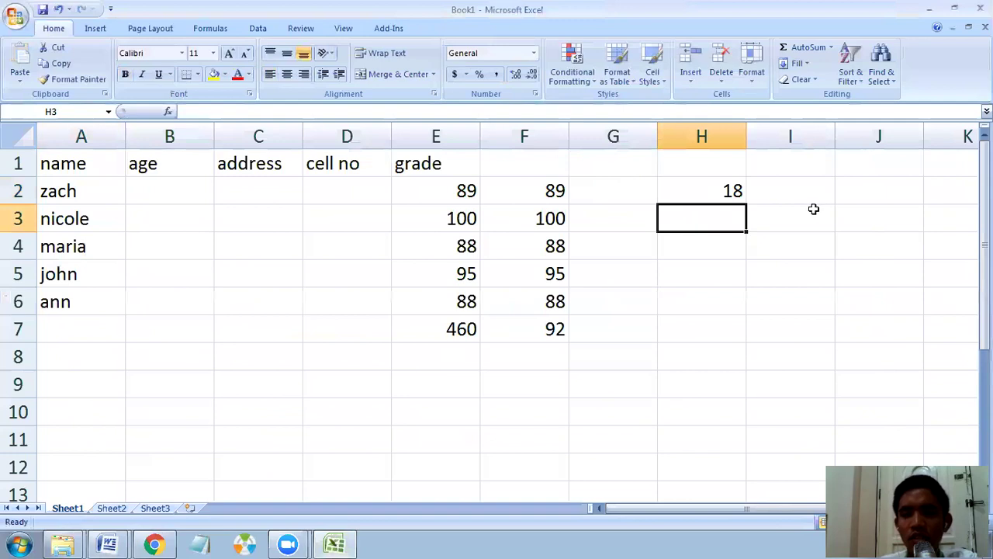
- Enter 9+9 without an equals sign in cell I2, beside the addition formula
click(793, 187)
text(9+9)
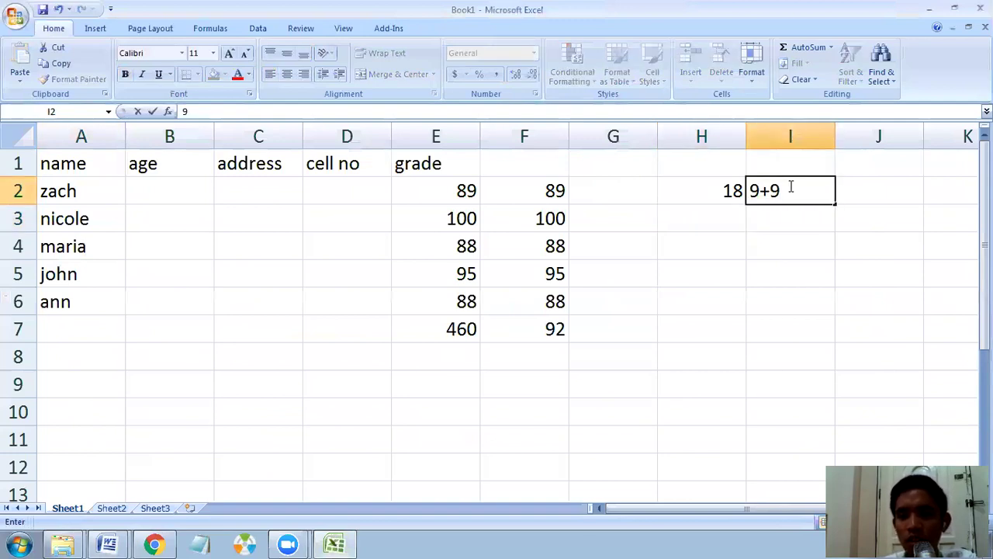
key(Return)
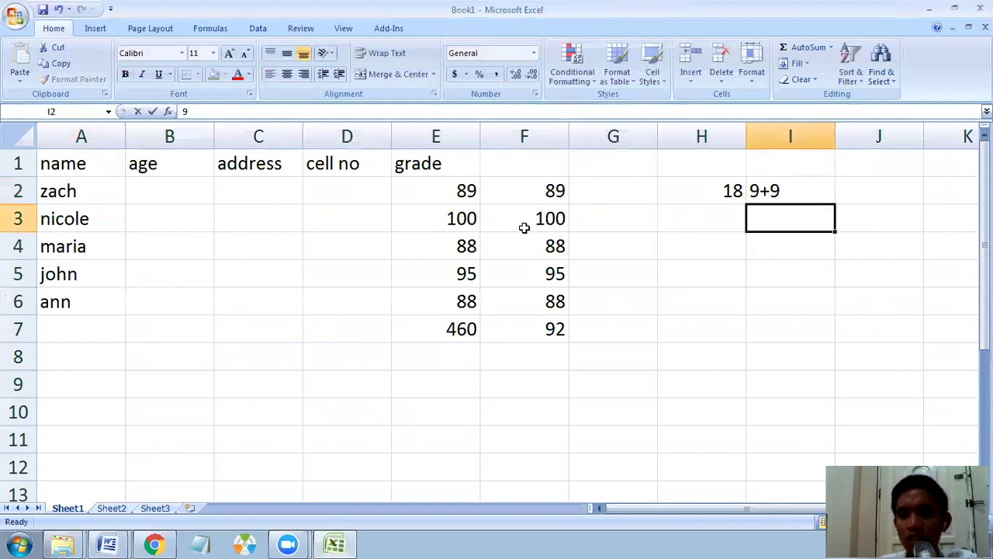
- Compare the entry in I2 with the formula in H2, highlighting its equals sign without altering the formula
click(824, 189)
double_click(735, 190)
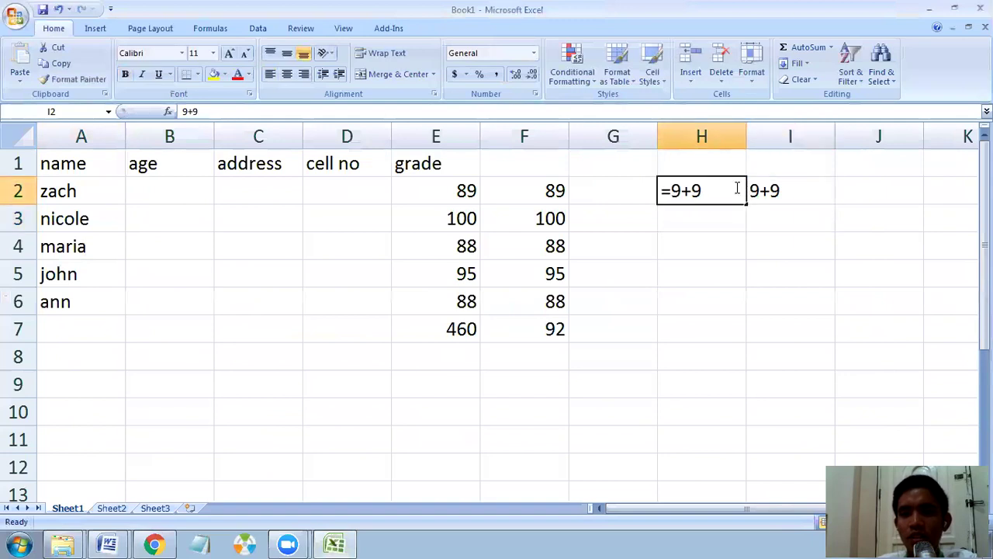
drag(666, 198, 661, 194)
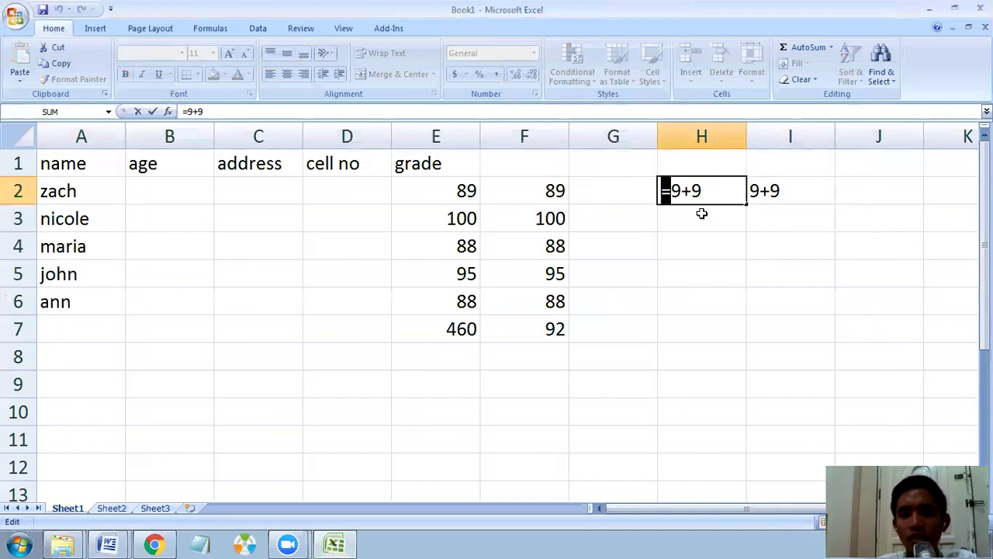
key(Right)
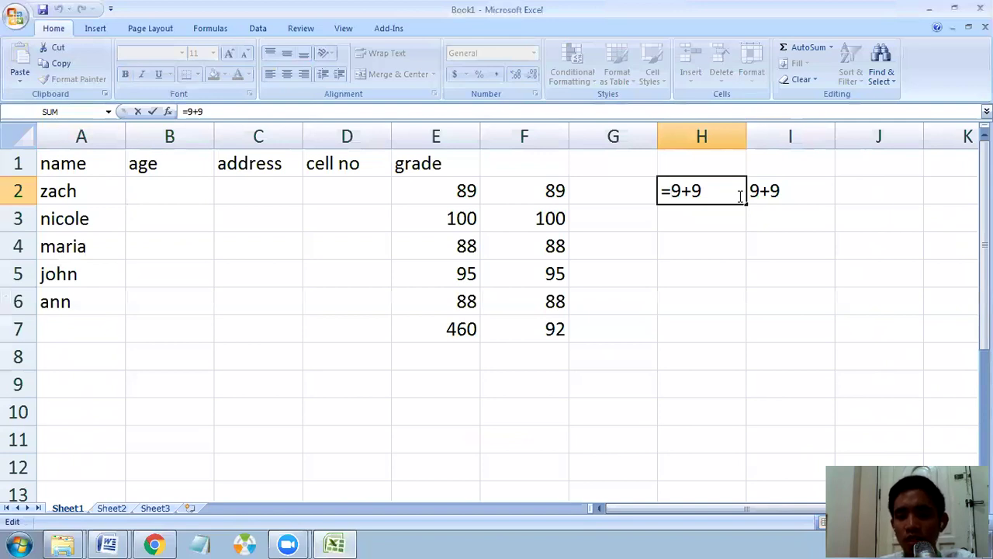
key(Return)
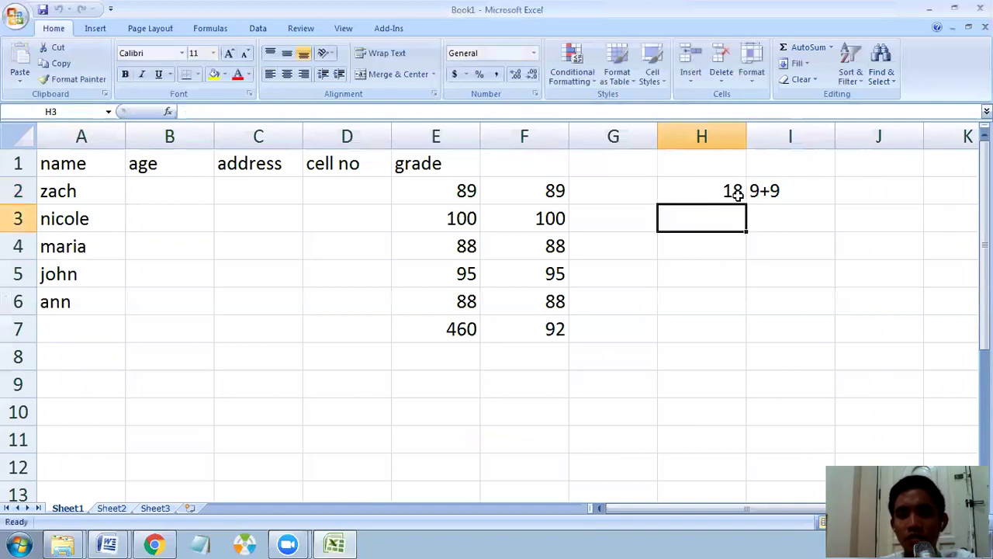
- Fill H3:H5 with the subtraction, multiplication and division formulas =10-10, =10*10 and =10/10
text(=)
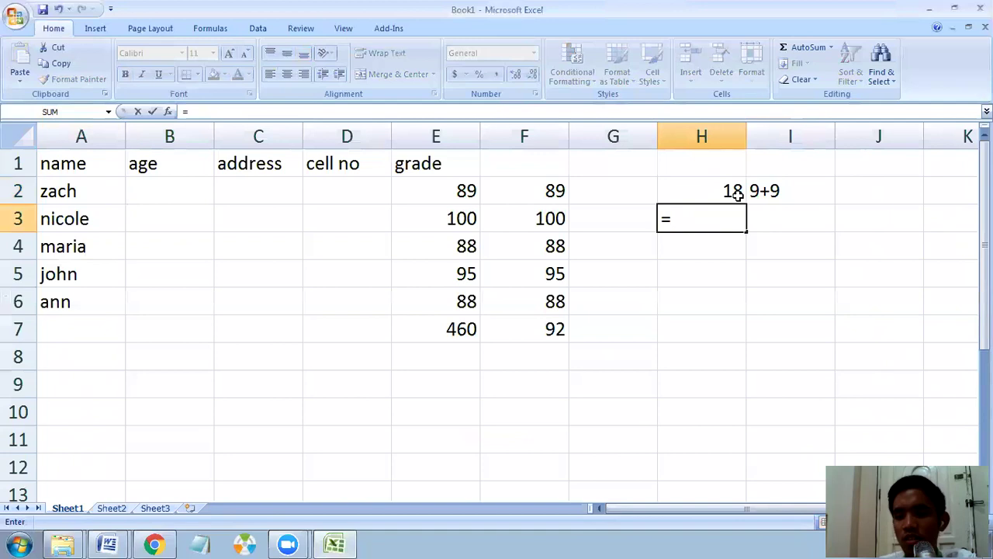
text(10-10)
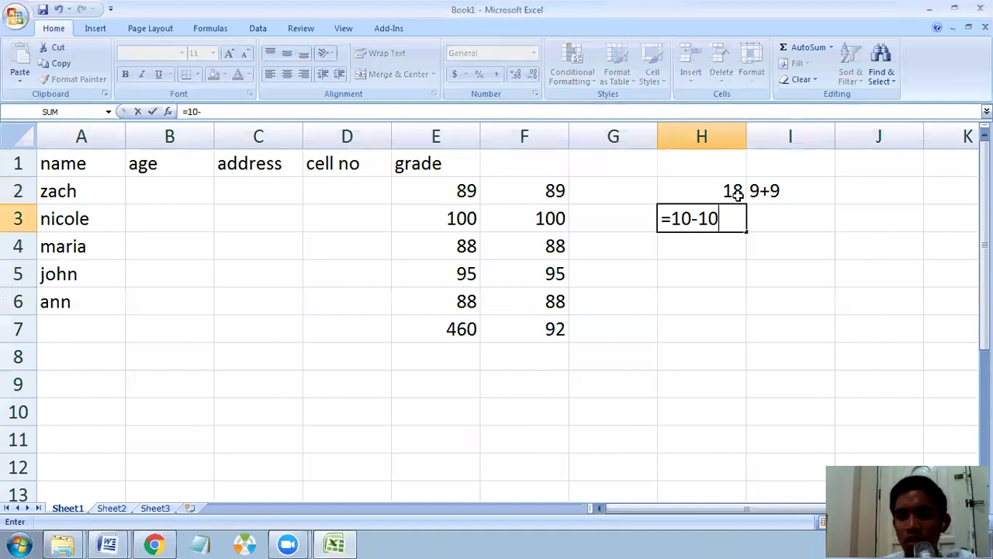
key(Return)
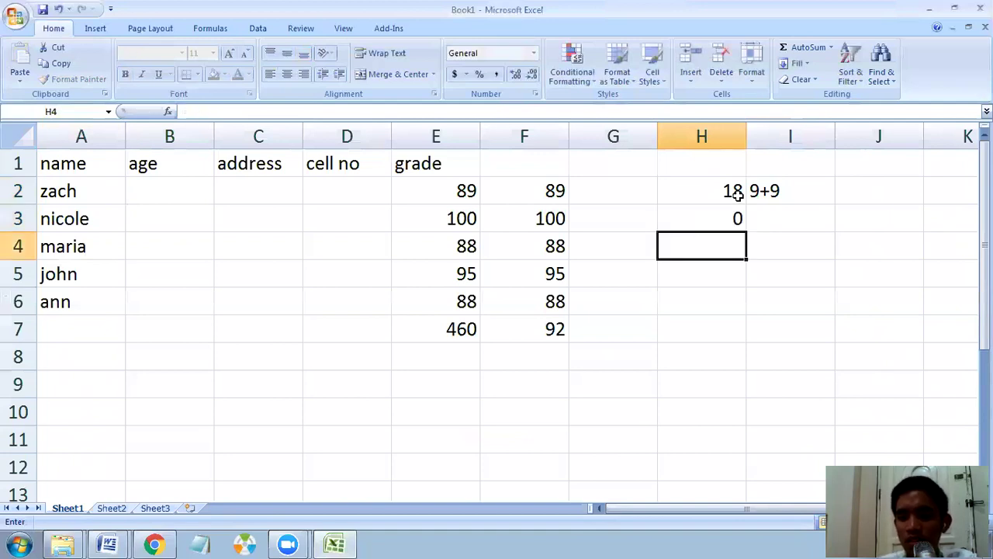
text(=)
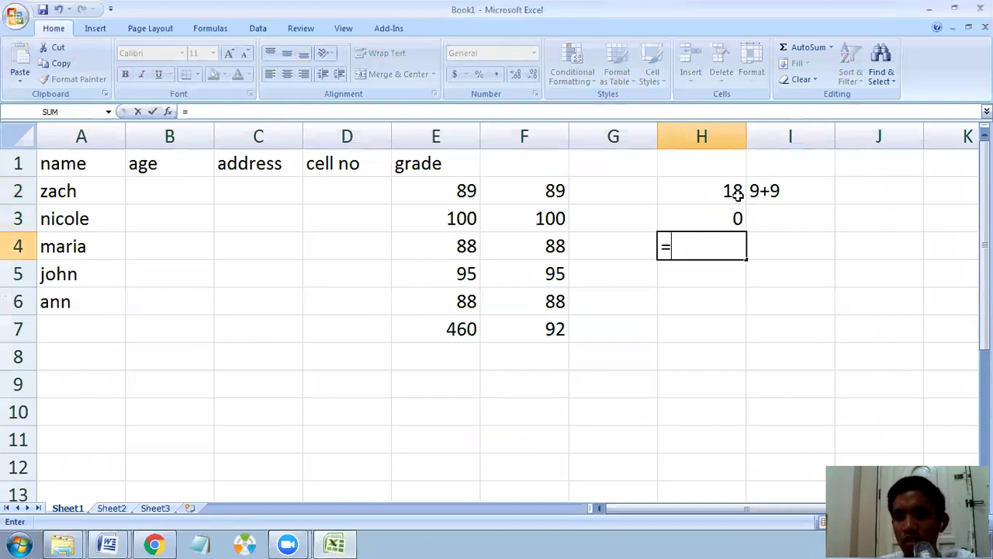
text(10*10)
key(Return)
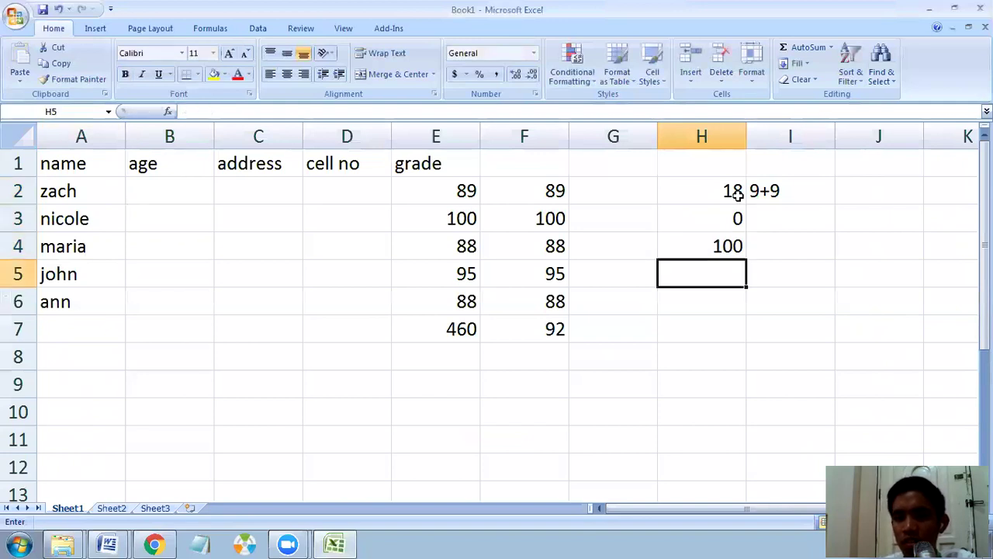
text(=10)
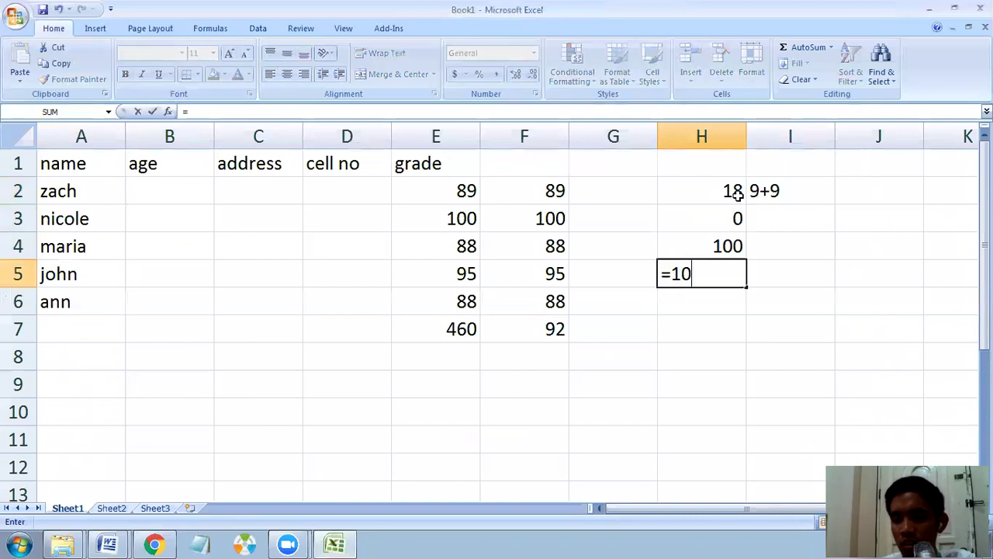
text(/10)
key(Return)
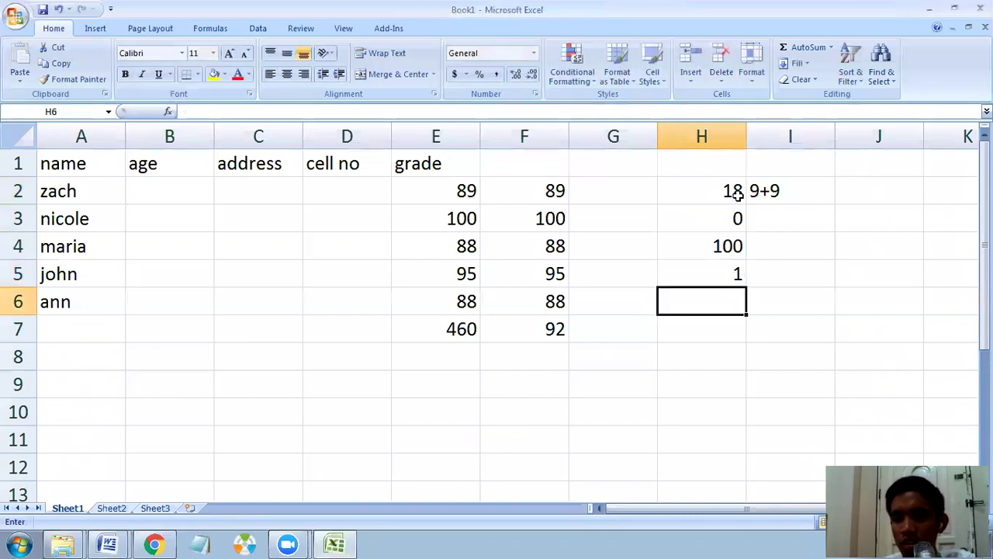
- Try entering 10-10 without an equals sign in cell I3, and clear the entry
click(780, 219)
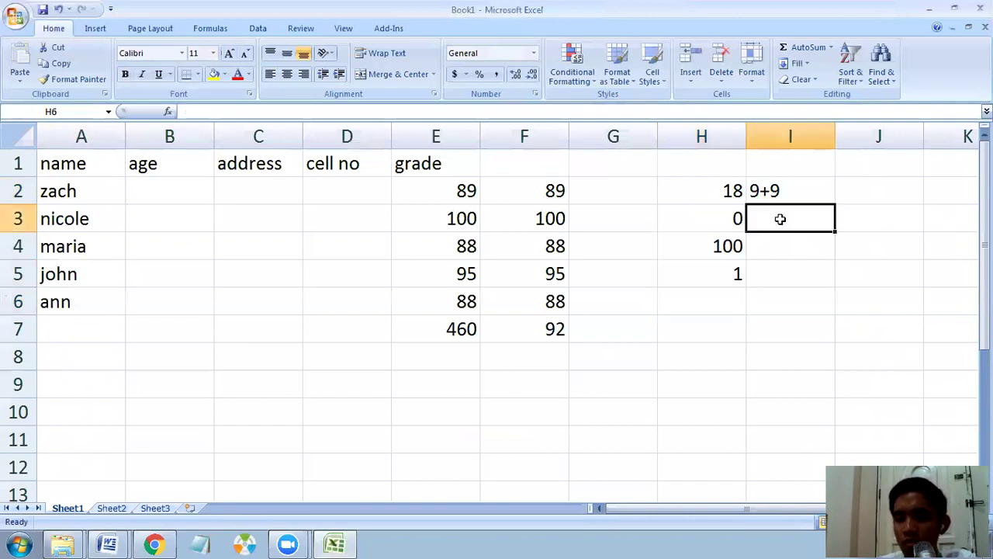
text(10-10)
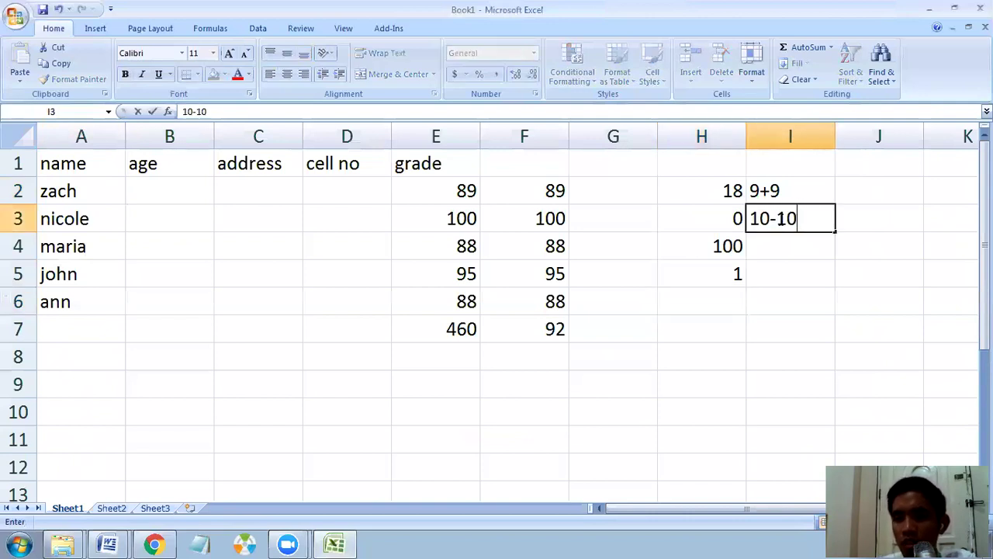
key(Return)
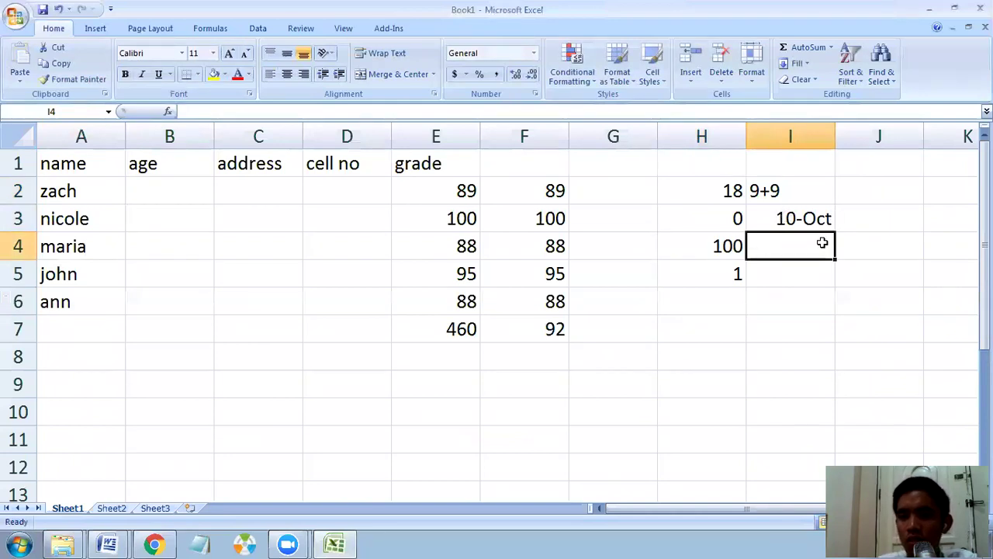
click(797, 222)
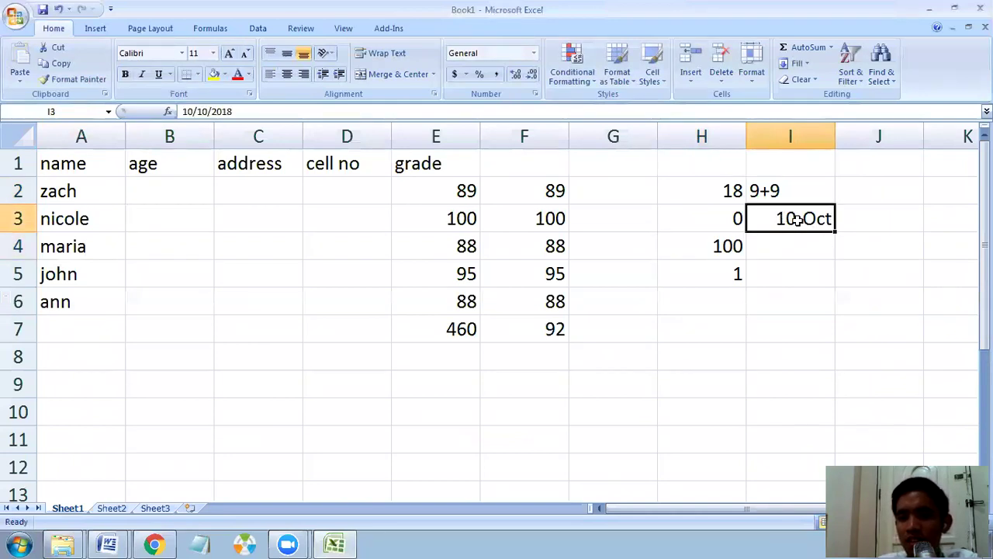
key(BackSpace)
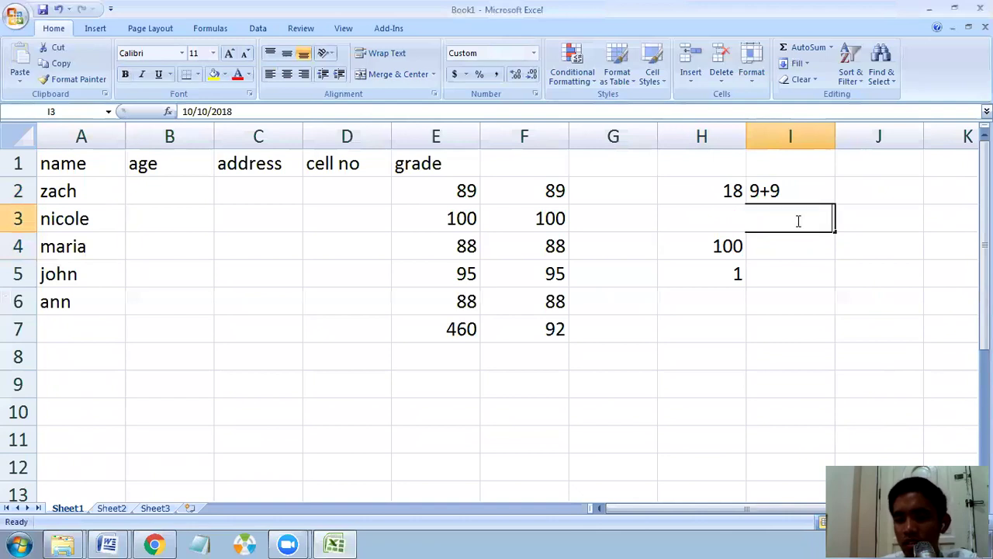
click(785, 252)
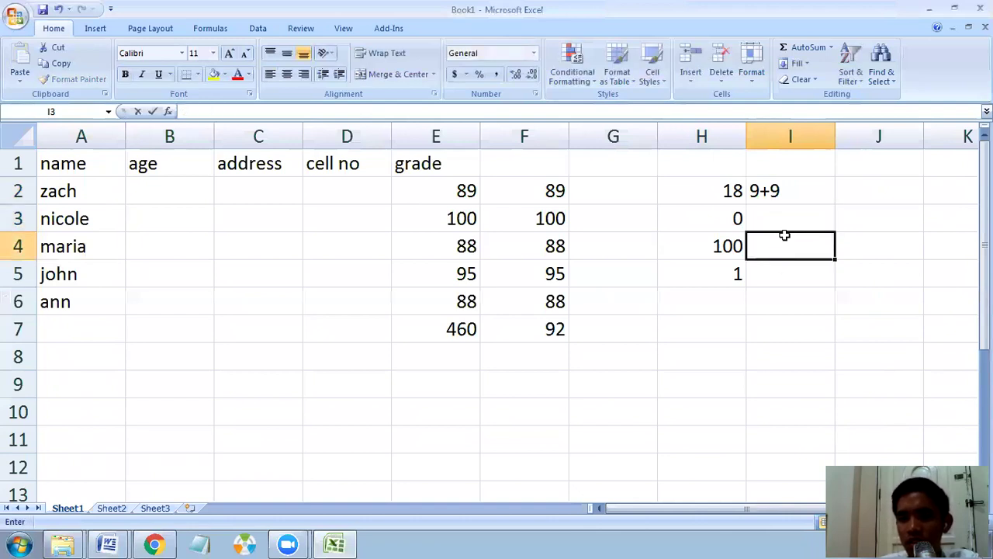
- Enter 200-20 without an equals sign in cell I3, beside the subtraction formula
click(785, 219)
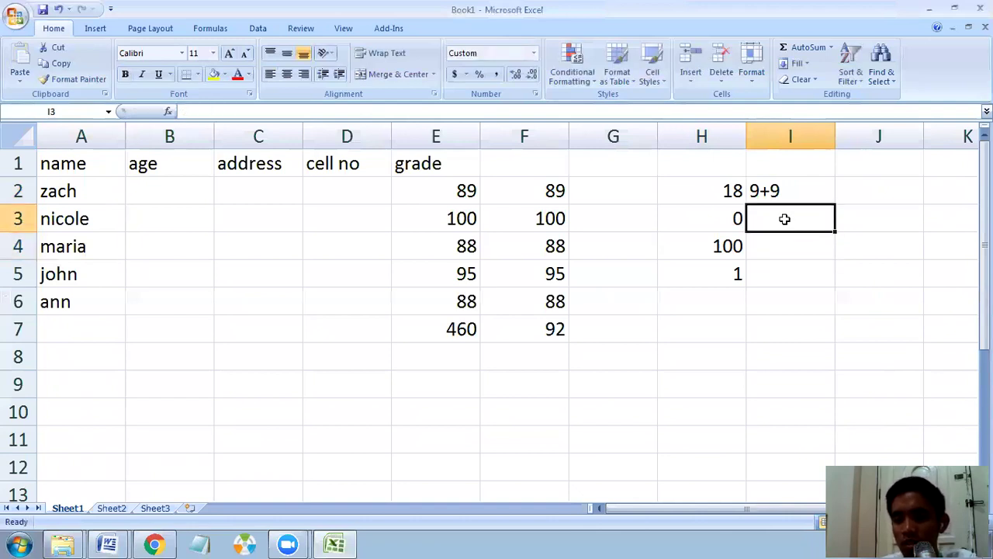
text(20)
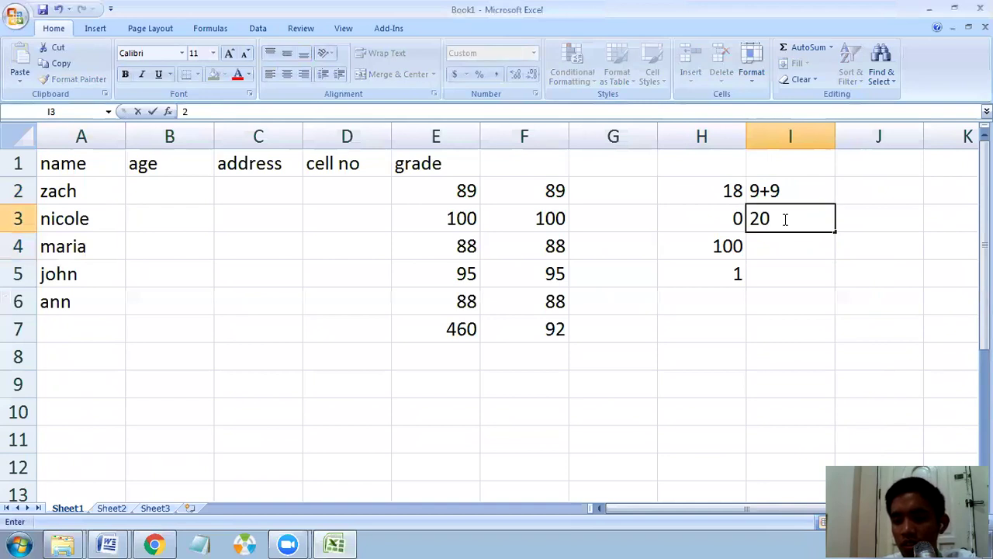
text(0-20)
key(Return)
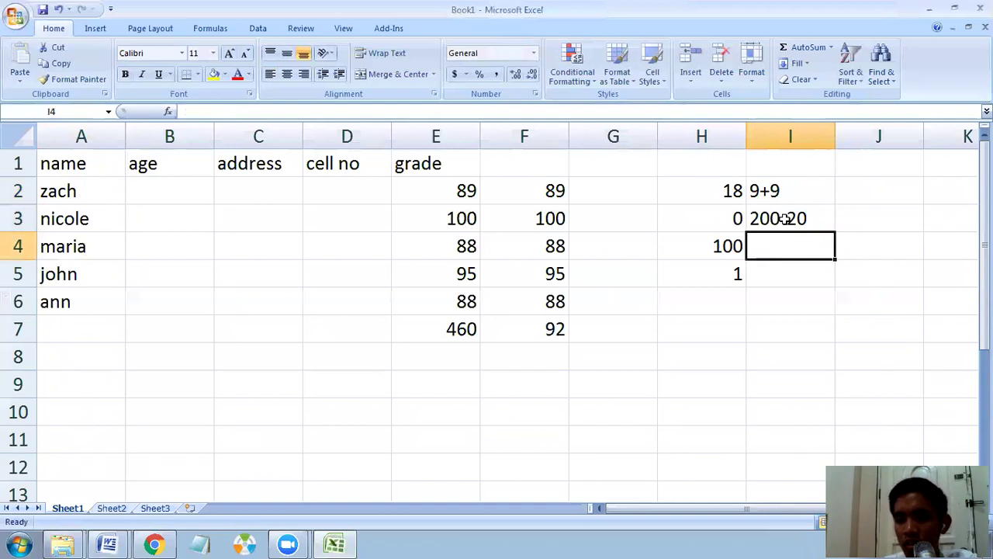
- Compare the plain entry in I3 with the subtraction formula in H3, opening the formula to inspect its equals sign
click(795, 269)
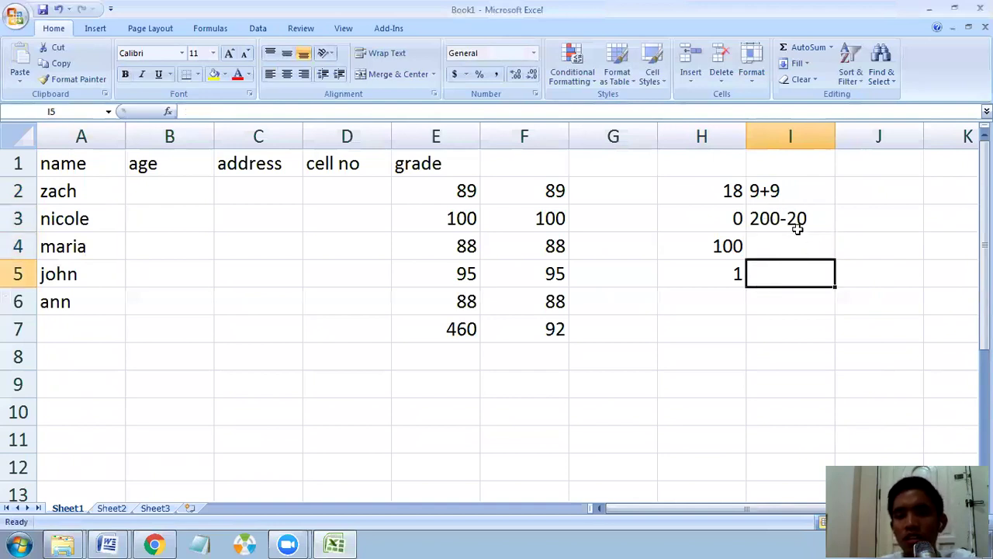
click(797, 224)
double_click(796, 246)
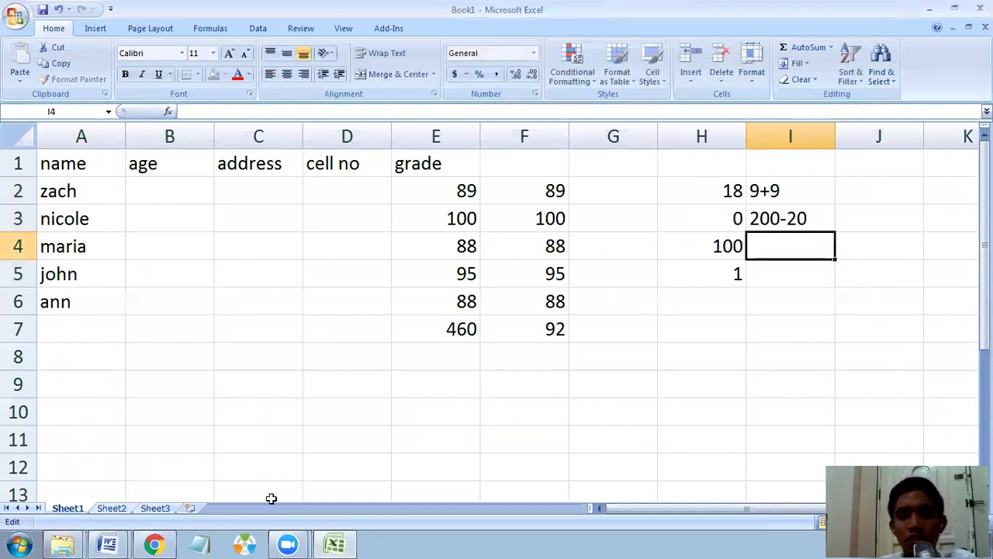
double_click(727, 219)
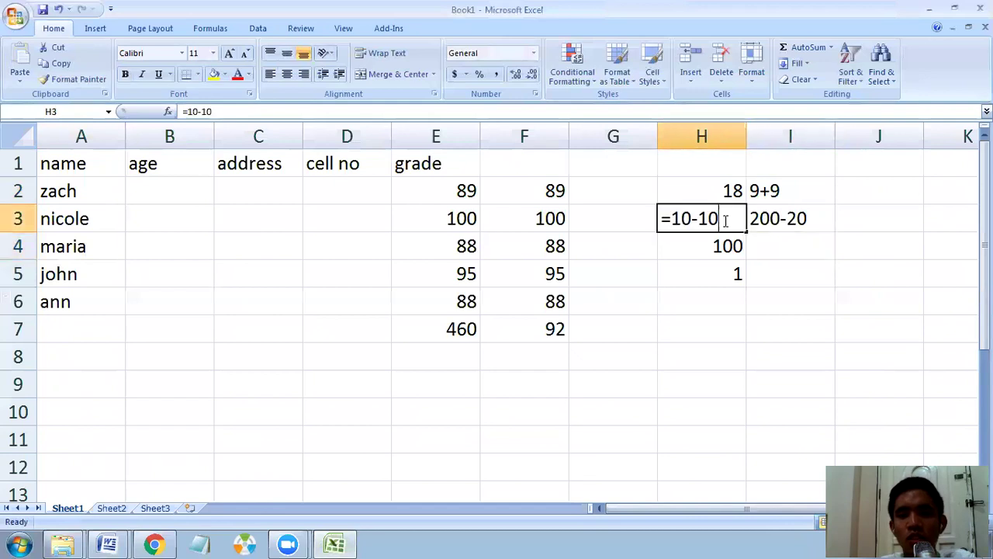
click(664, 219)
click(720, 288)
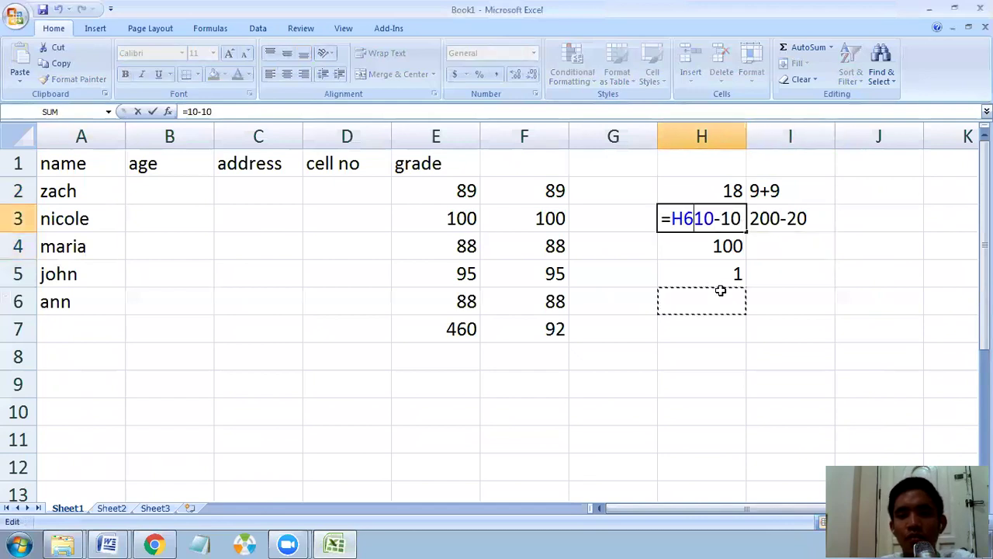
- Switch to basic computer commands.docx in Word and review the topics listed under Microsoft Excel
click(115, 543)
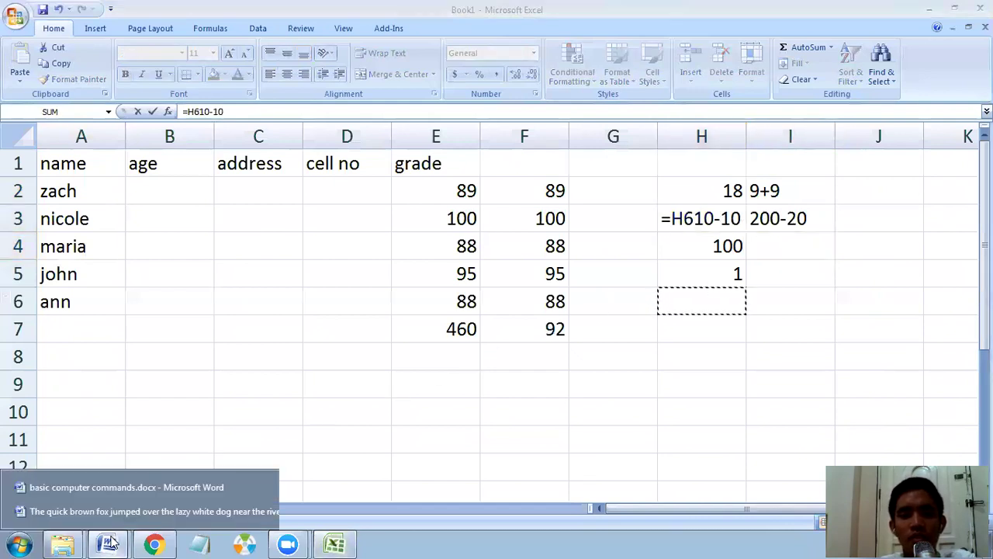
click(146, 476)
scroll(390, 375, down, 10)
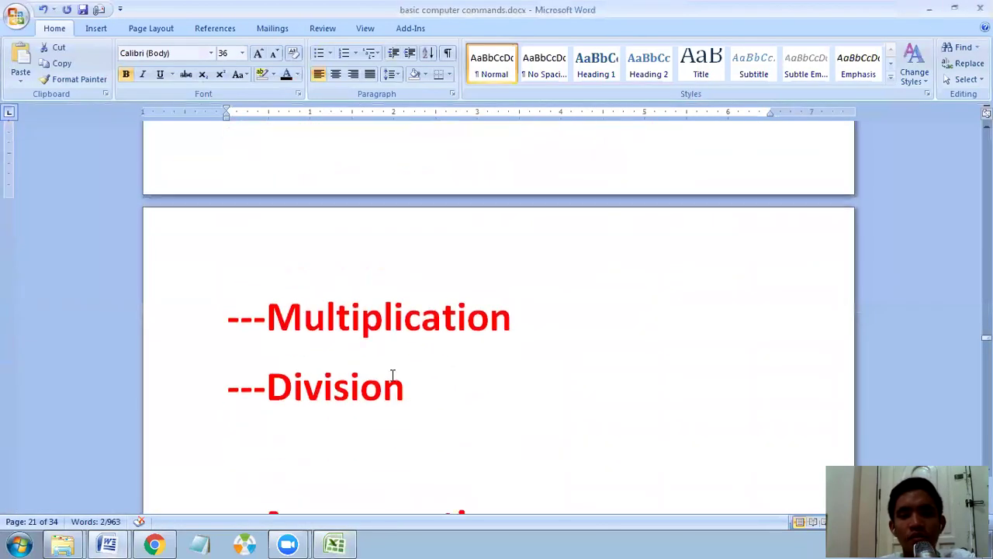
scroll(392, 376, up, 6)
scroll(392, 376, up, 8)
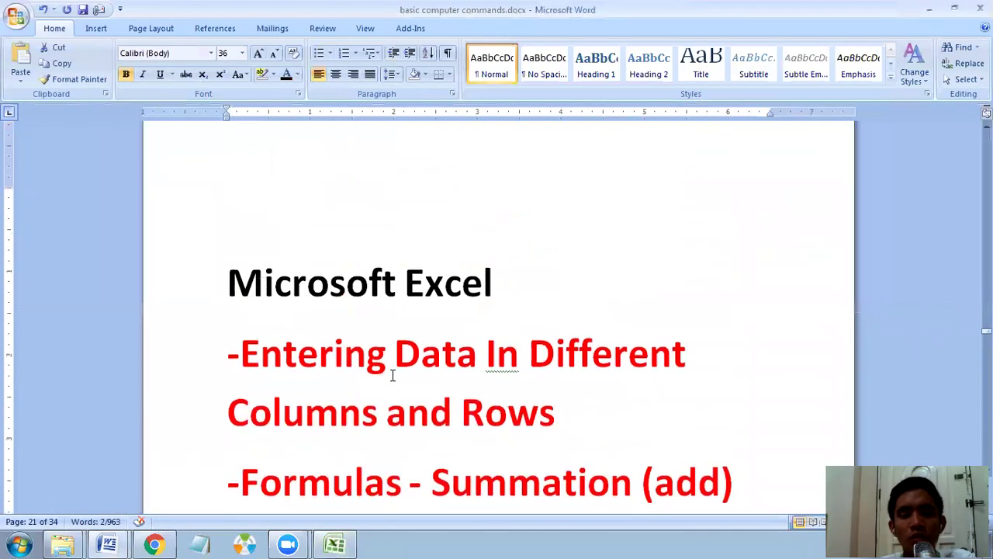
scroll(392, 376, down, 4)
scroll(392, 375, up, 3)
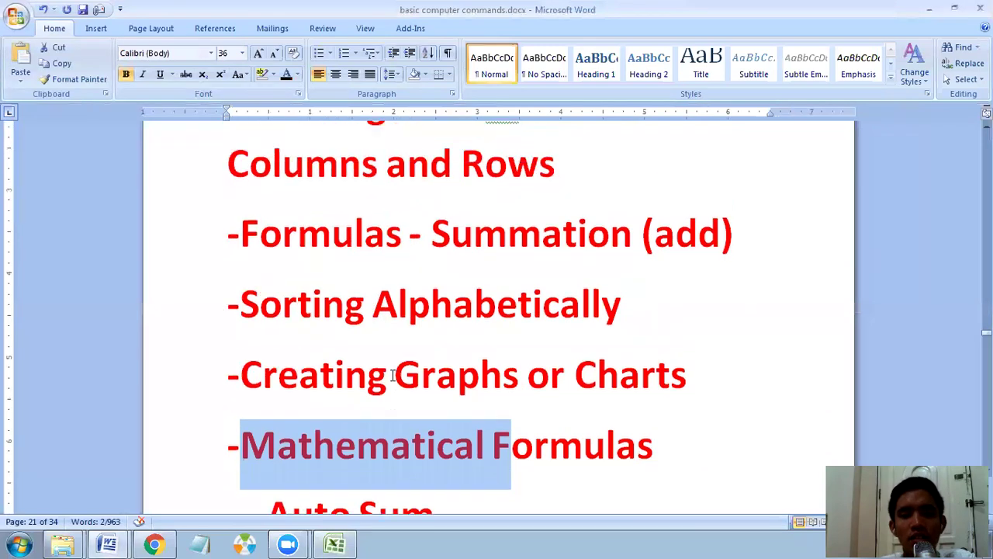
- Return to the Excel workbook and remove the stray H6 reference from cell H3, restoring the formula =10-10
click(335, 544)
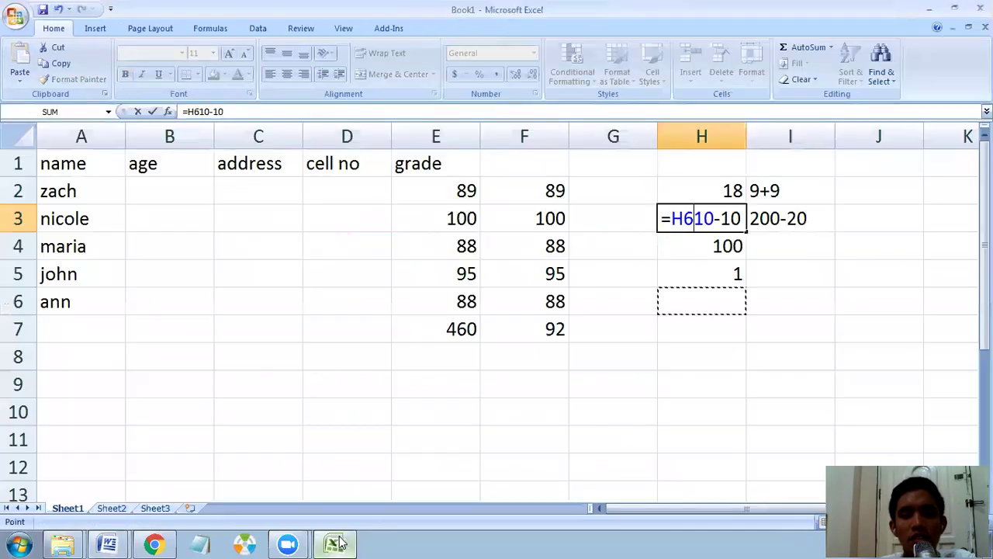
click(172, 31)
click(205, 31)
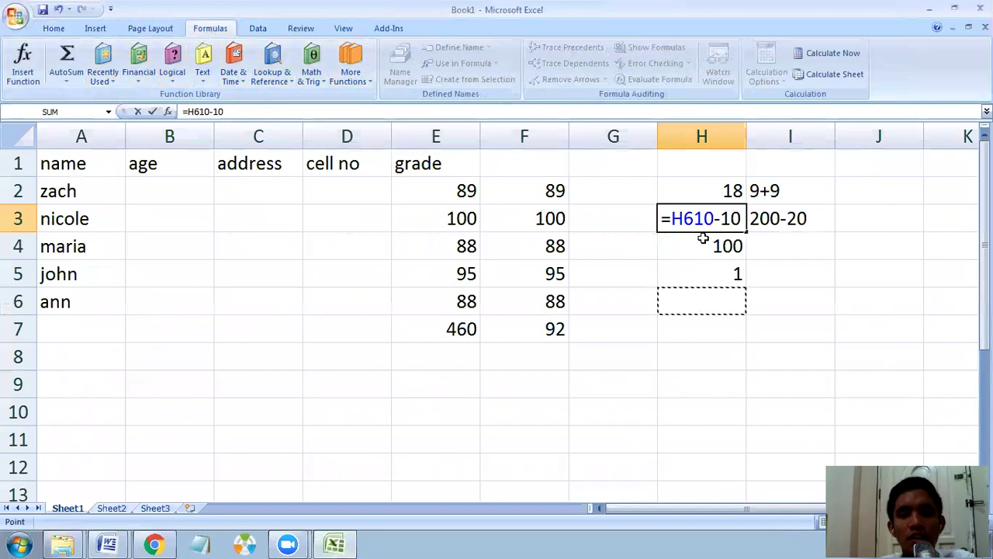
key(BackSpace)
key(BackSpace)
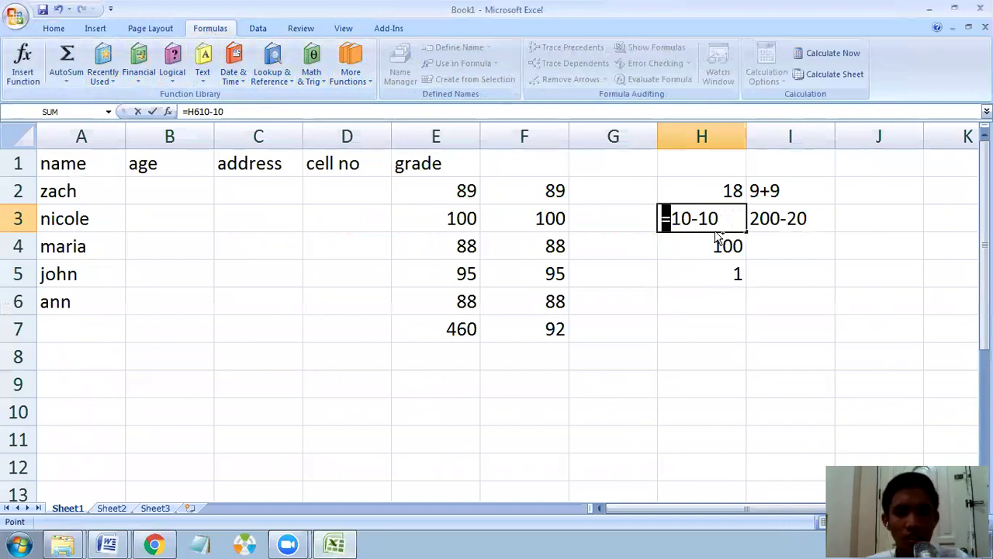
key(Return)
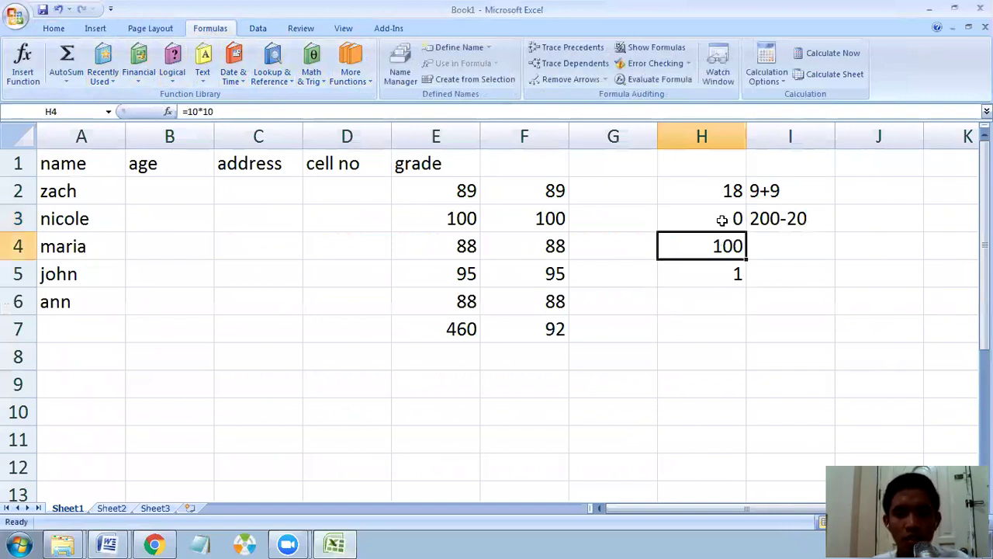
click(343, 264)
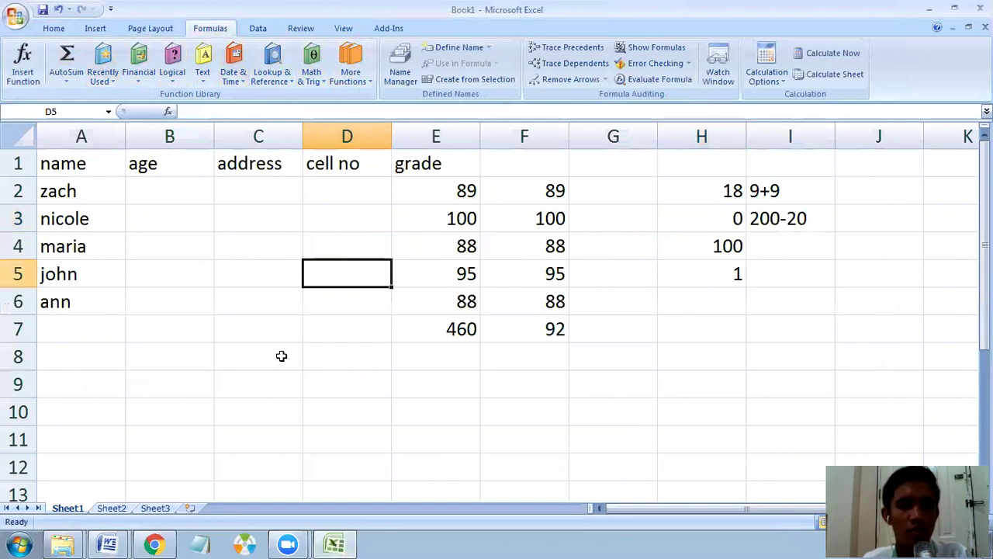
- Go back to the Word outline and look over its Microsoft Word and Microsoft Excel topics, including the mathematical formulas
key(alt+Tab)
scroll(359, 344, down, 2)
scroll(380, 344, down, 5)
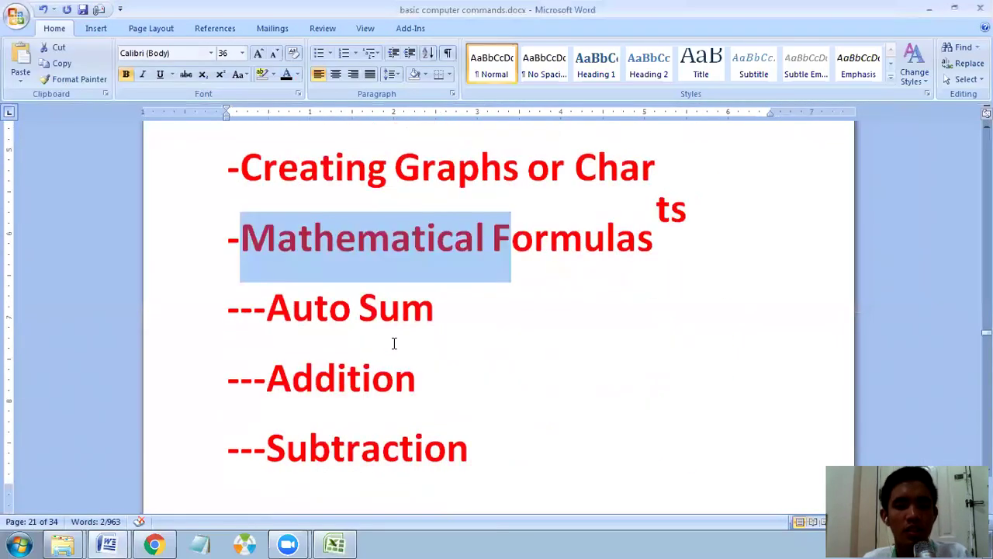
scroll(401, 346, up, 2)
scroll(401, 349, up, 8)
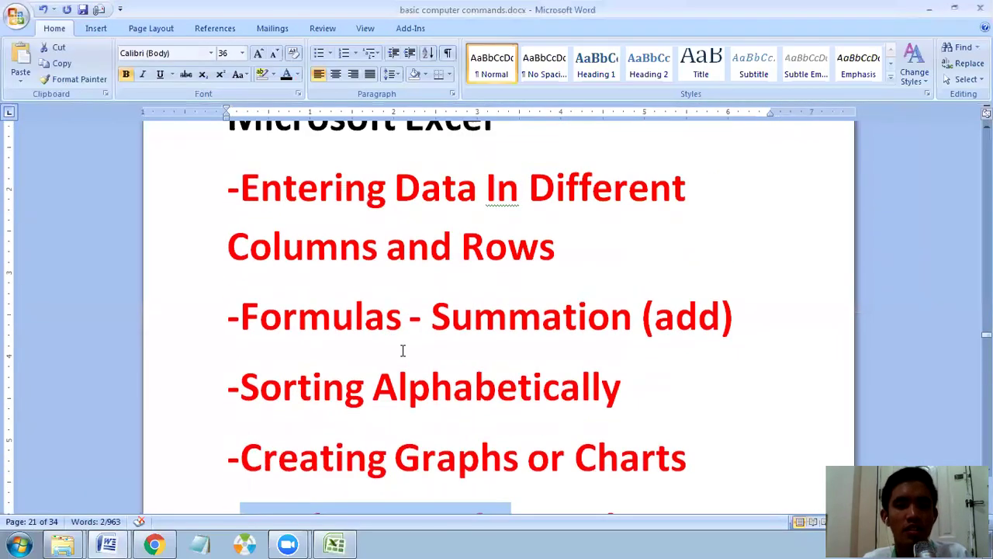
scroll(398, 350, up, 10)
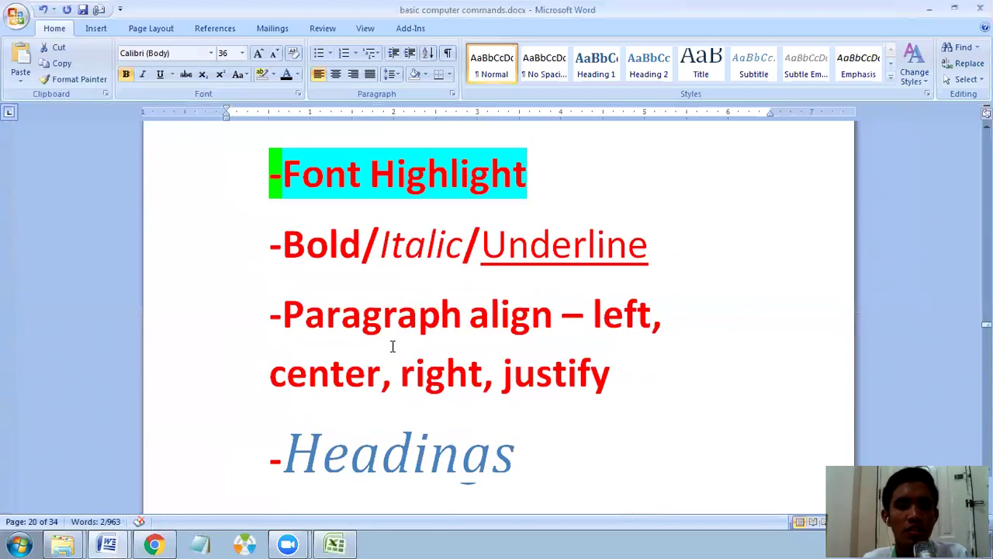
scroll(392, 345, up, 2)
scroll(393, 344, down, 10)
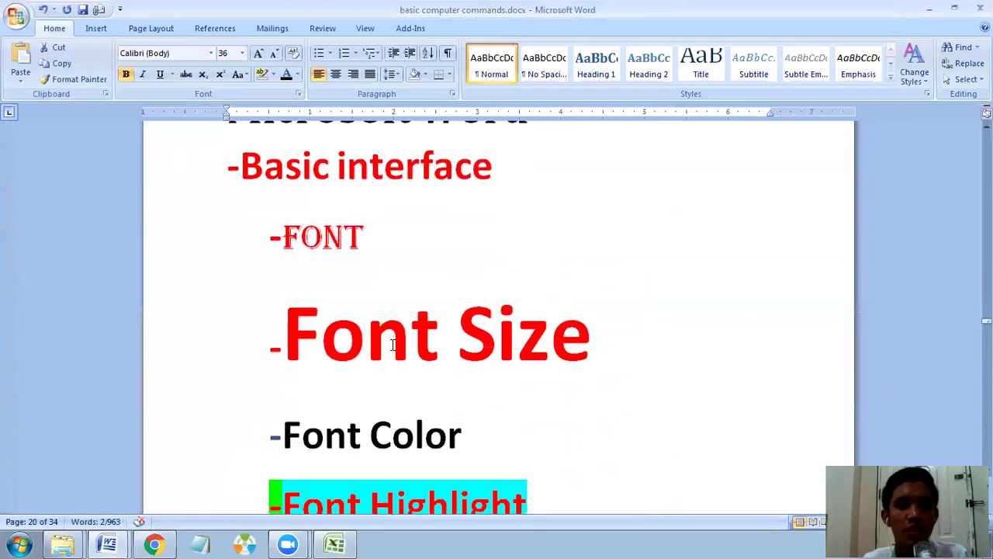
scroll(393, 345, down, 5)
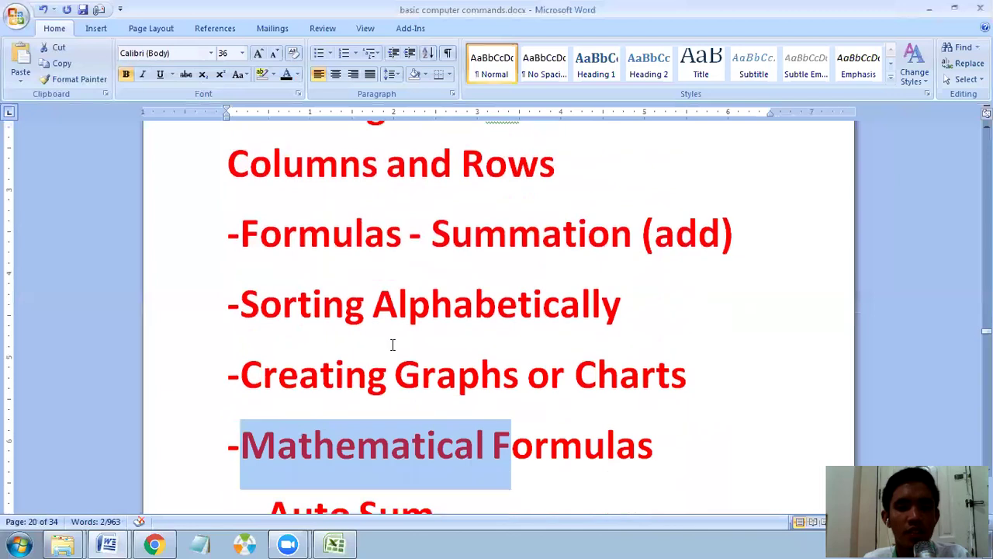